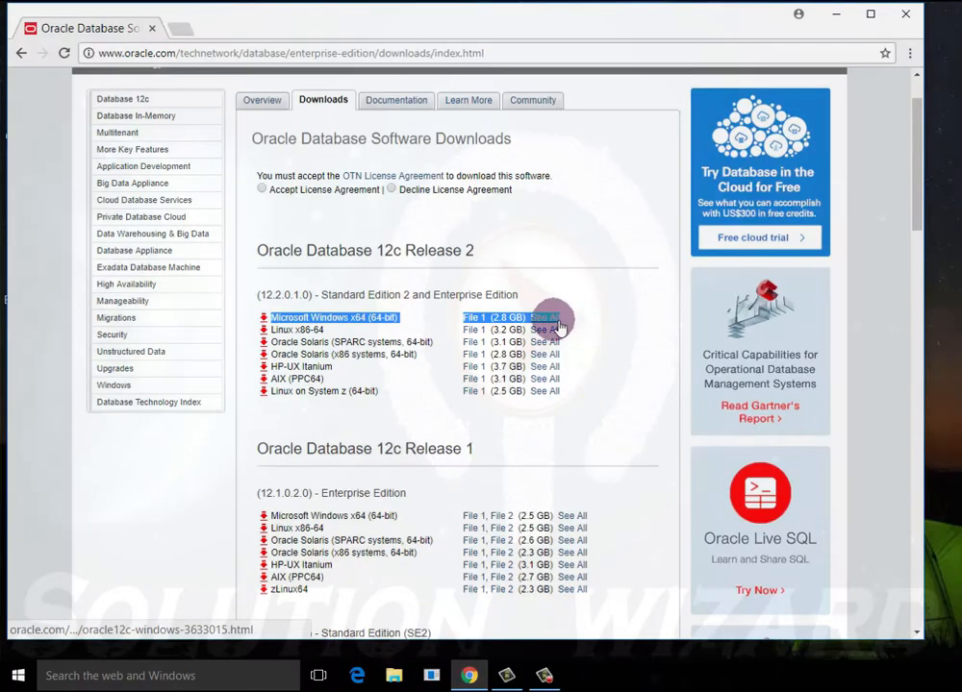
# Open the Oracle Database 12c Release 2 downloads for Windows x64, accept the license agreement and request winx64_12201_database.zip.
pyautogui.click(620, 302)
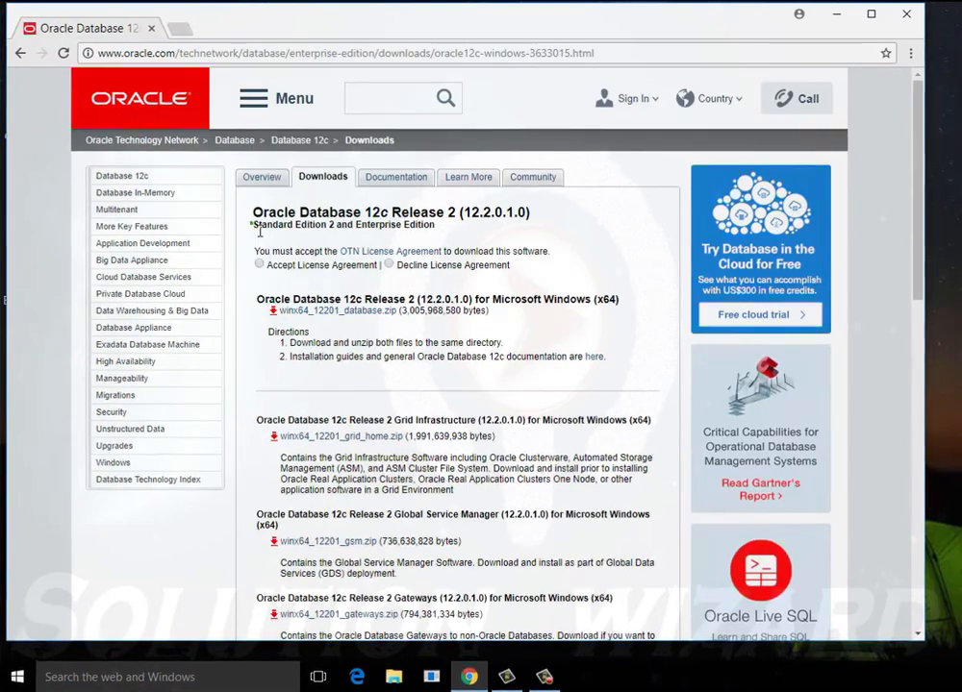
pyautogui.moveTo(253, 224); pyautogui.dragTo(367, 229)
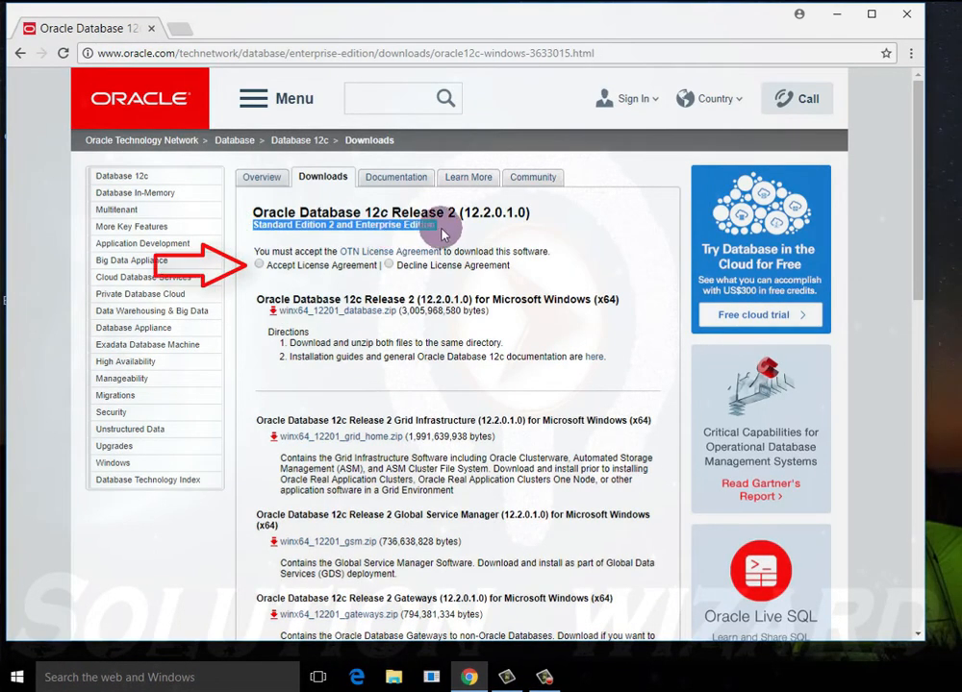
pyautogui.click(468, 192)
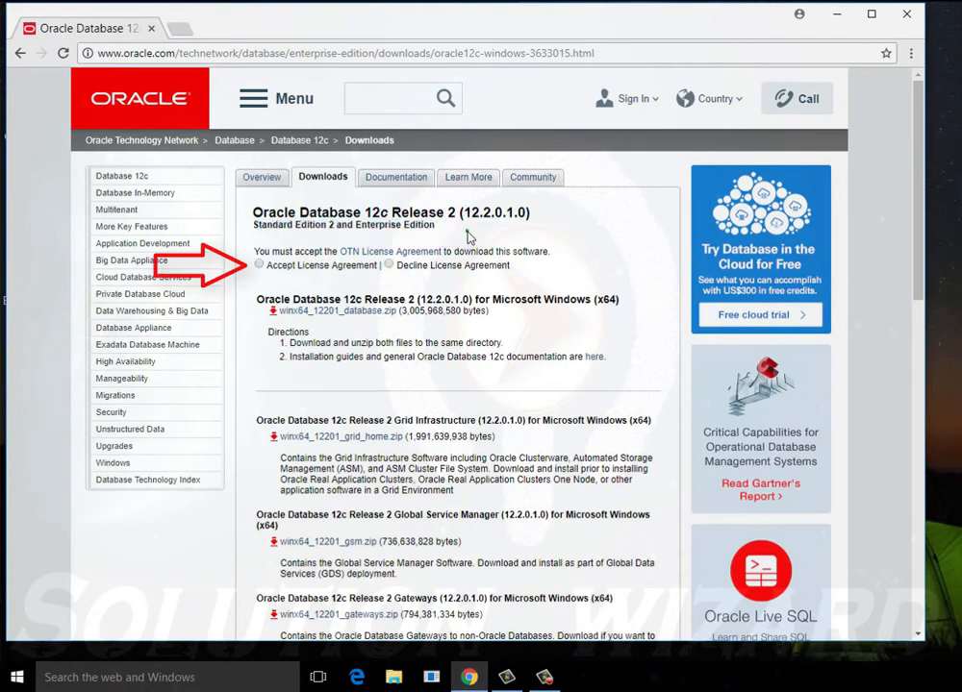
pyautogui.click(258, 265)
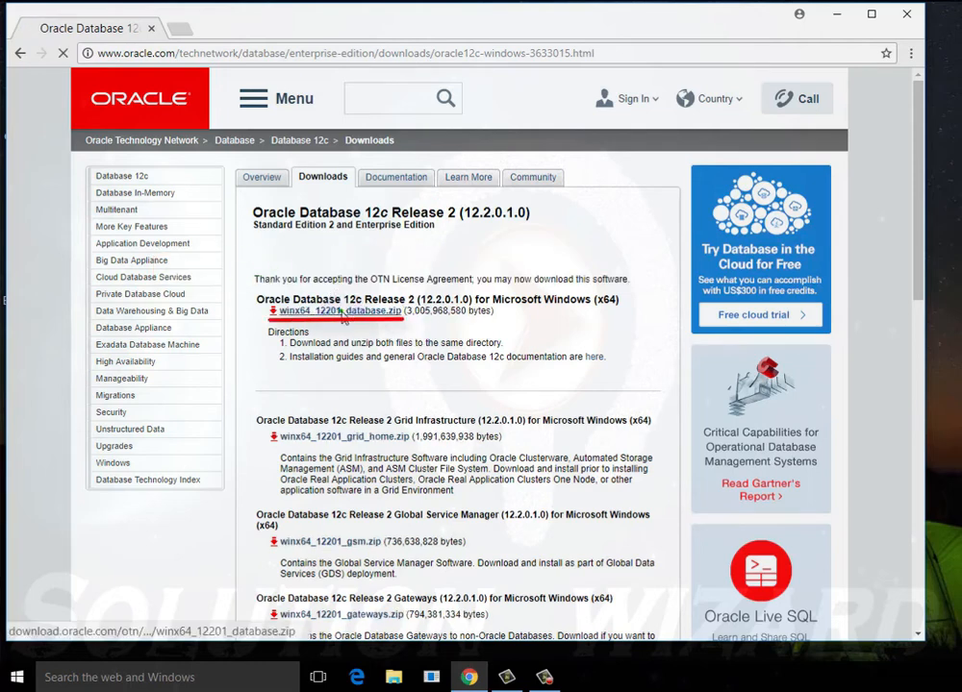
pyautogui.click(340, 311)
# Look over the username and password fields of the Oracle sign-in form and open account creation.
pyautogui.click(461, 290)
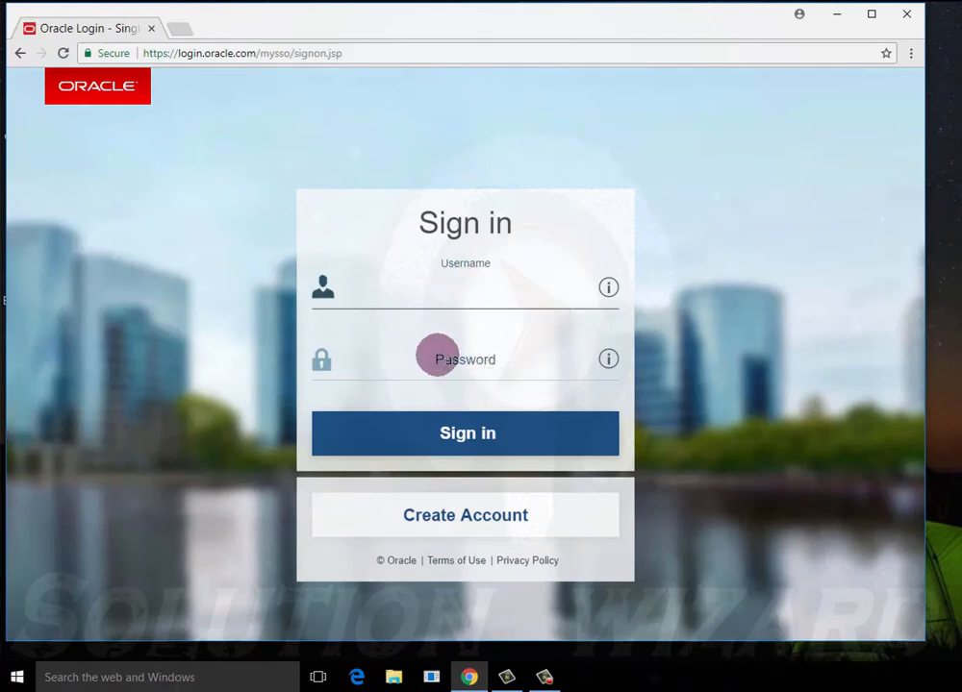
pyautogui.click(495, 360)
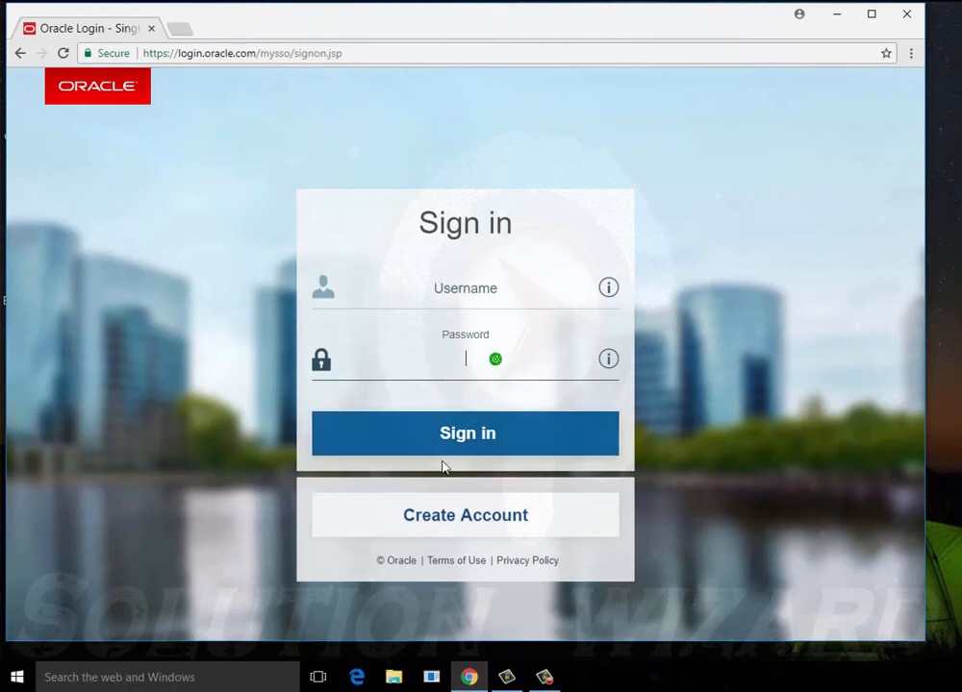
pyautogui.click(463, 519)
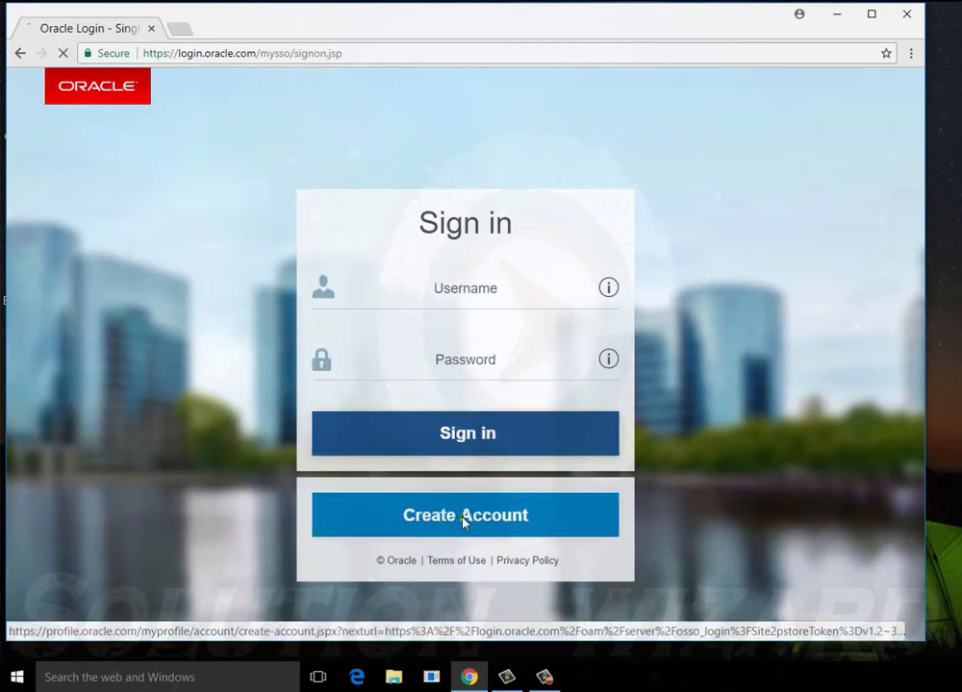
pyautogui.click(479, 290)
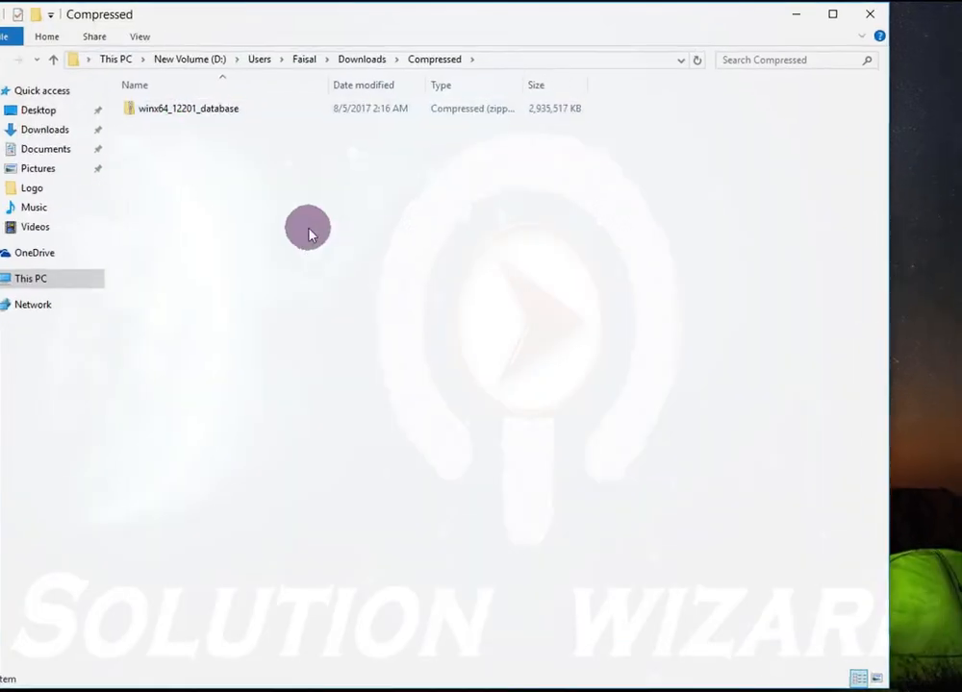
# Extract the winx64_12201_database archive and open the database folder inside the extracted folder.
pyautogui.rightClick(192, 102)
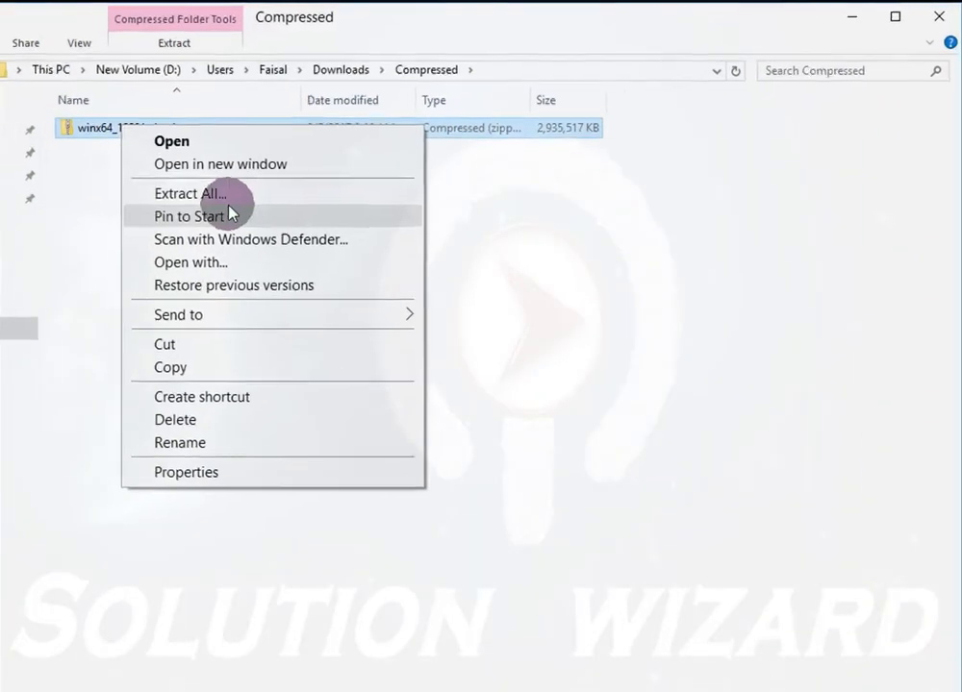
pyautogui.click(162, 210)
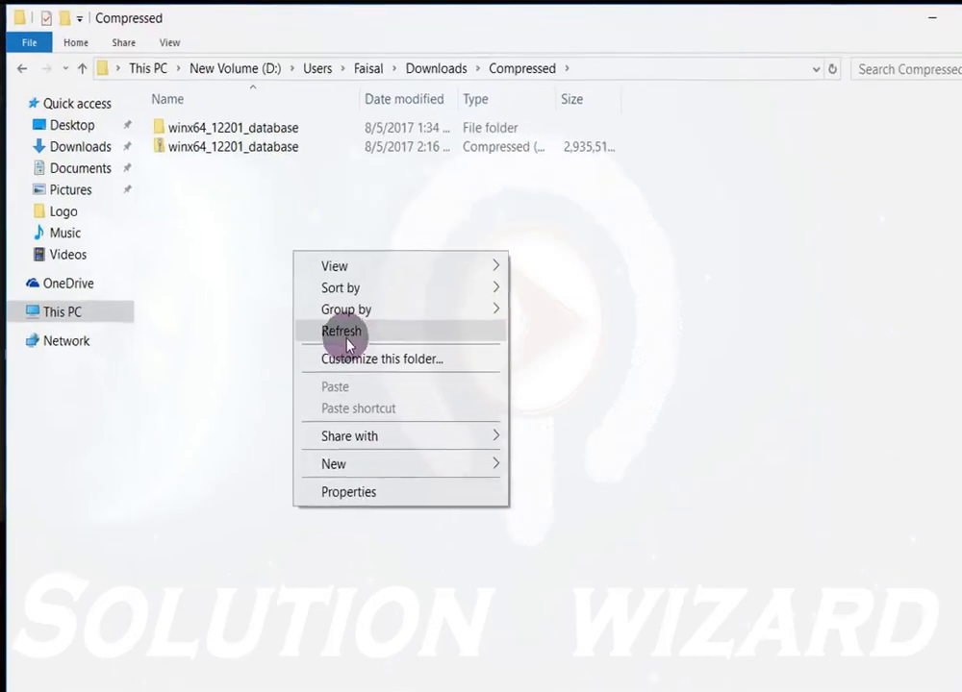
pyautogui.click(343, 331)
pyautogui.doubleClick(264, 172)
pyautogui.doubleClick(279, 190)
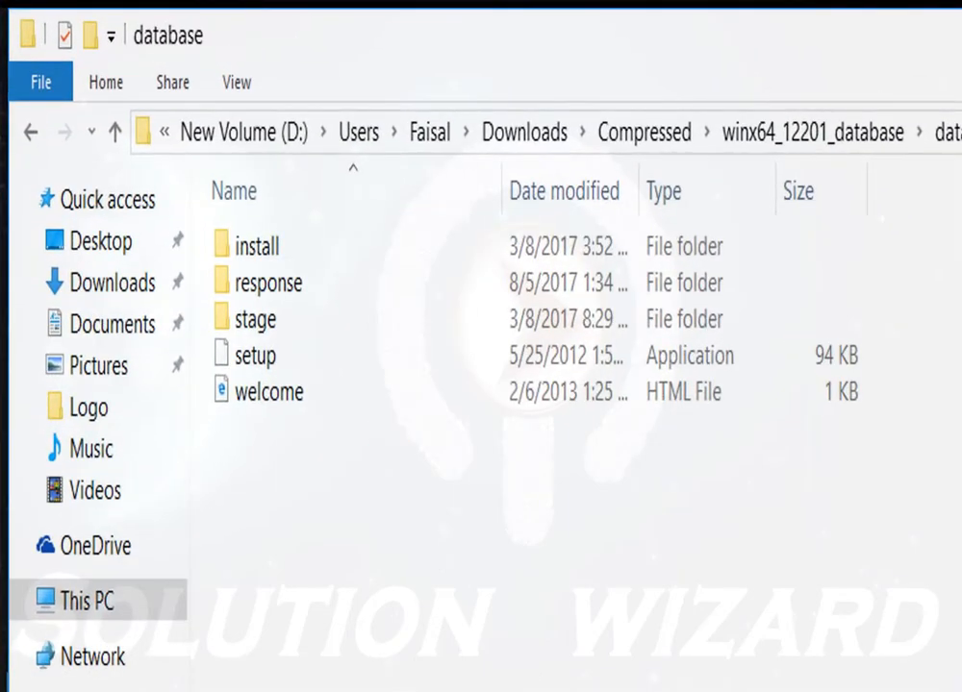
# Run the setup application as administrator and dismiss the installer's error dialog.
pyautogui.rightClick(364, 359)
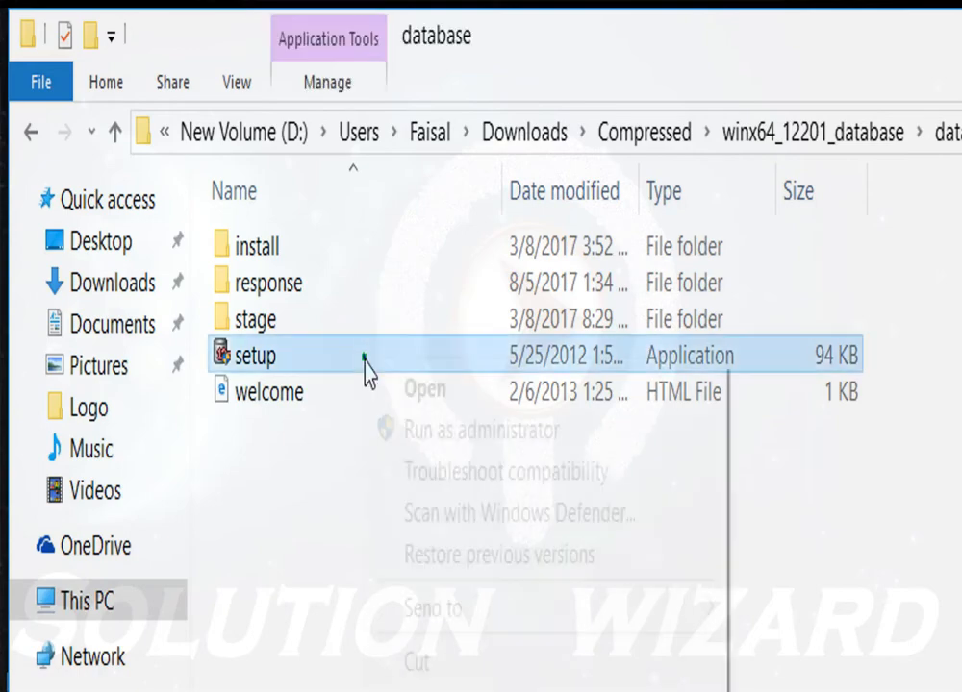
pyautogui.click(527, 430)
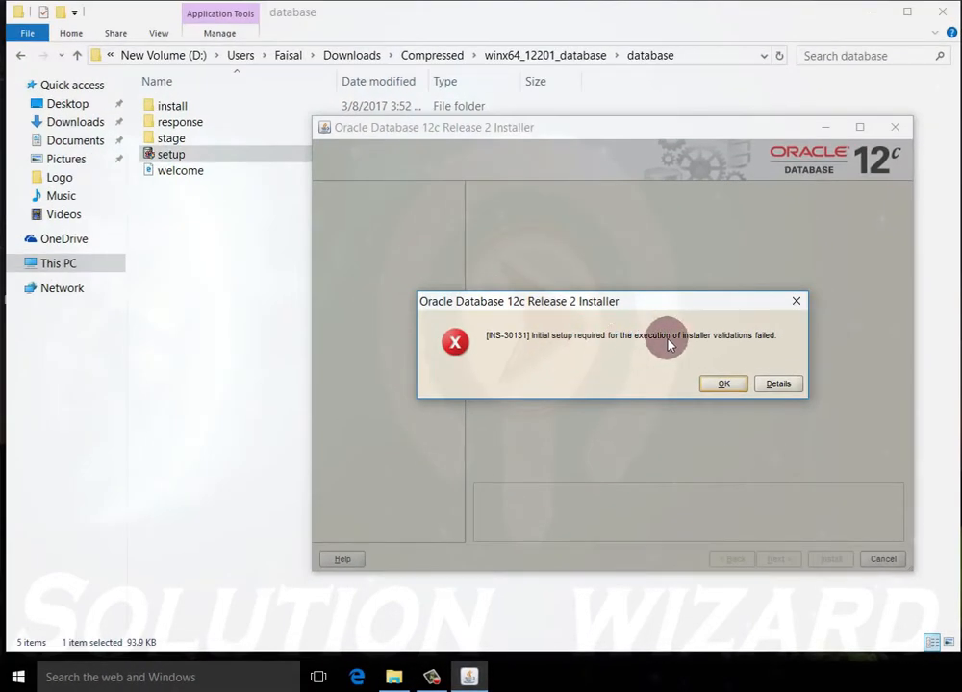
pyautogui.click(724, 384)
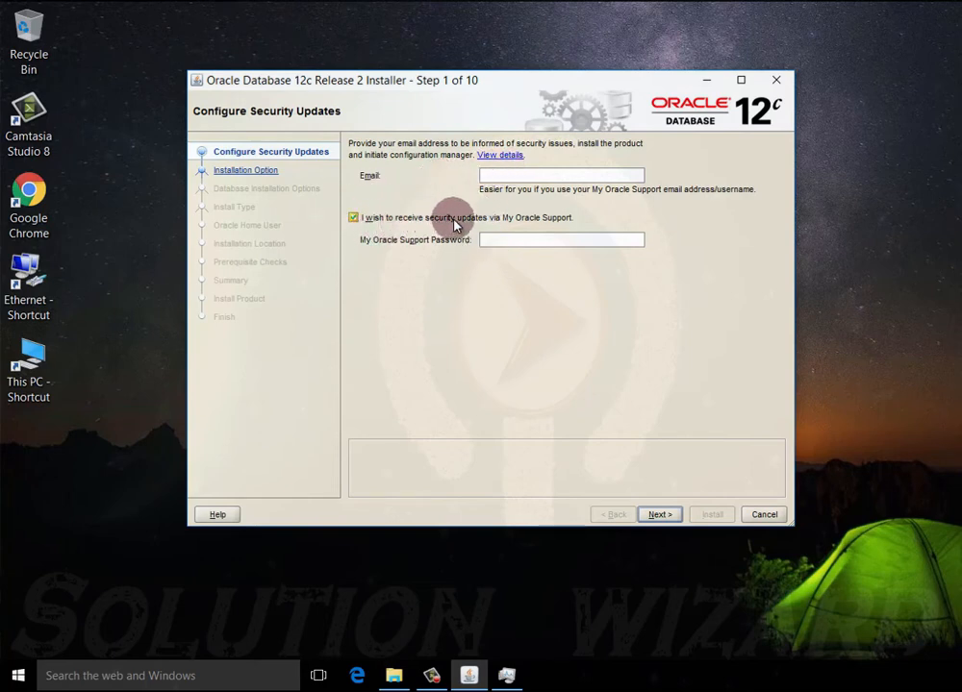
# Opt out of security updates via My Oracle Support and continue without providing an email address.
pyautogui.click(353, 218)
pyautogui.click(515, 177)
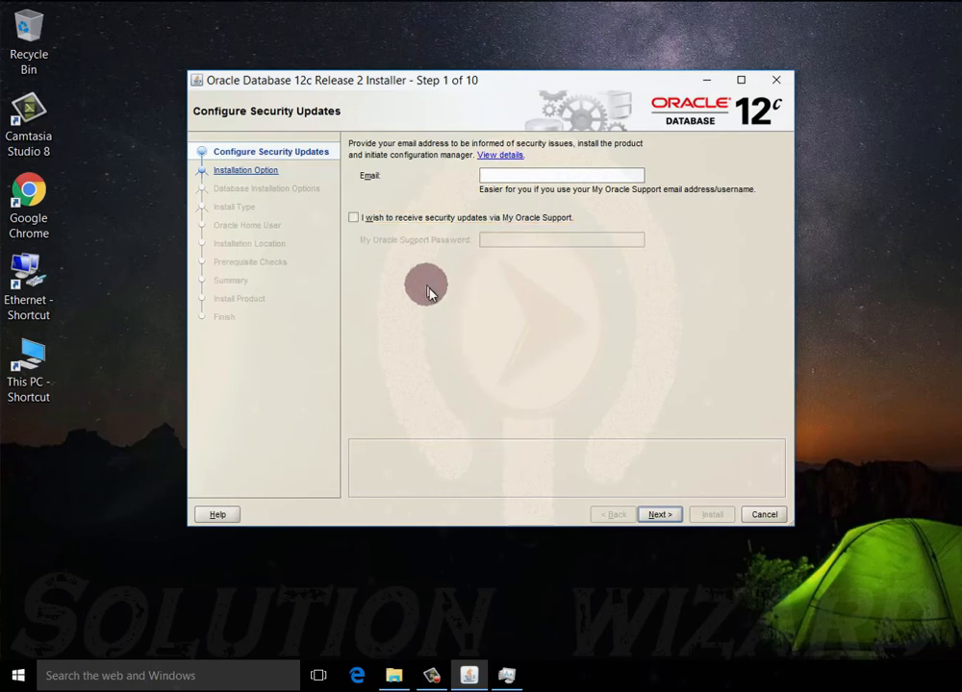
pyautogui.click(659, 515)
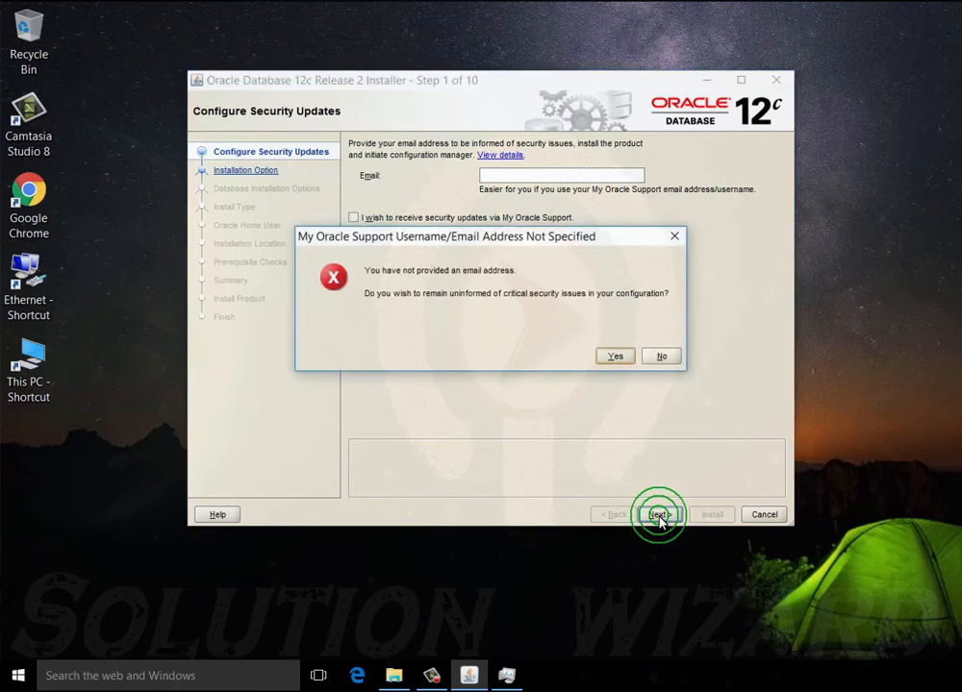
pyautogui.click(618, 359)
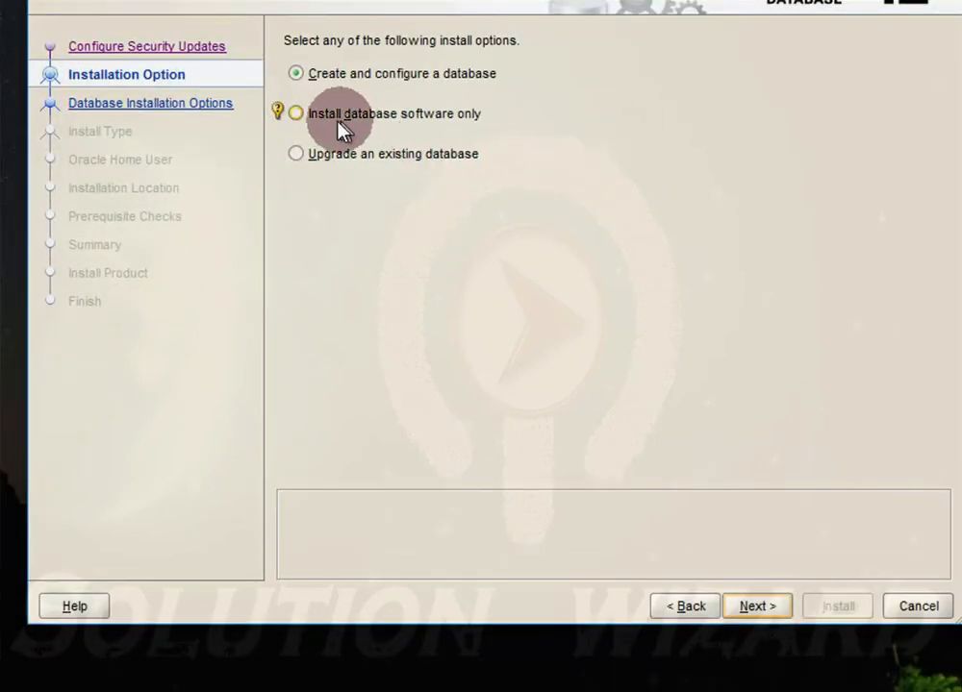
# Choose "Create and configure a database" as the installation option and continue with the Desktop class system.
pyautogui.click(418, 116)
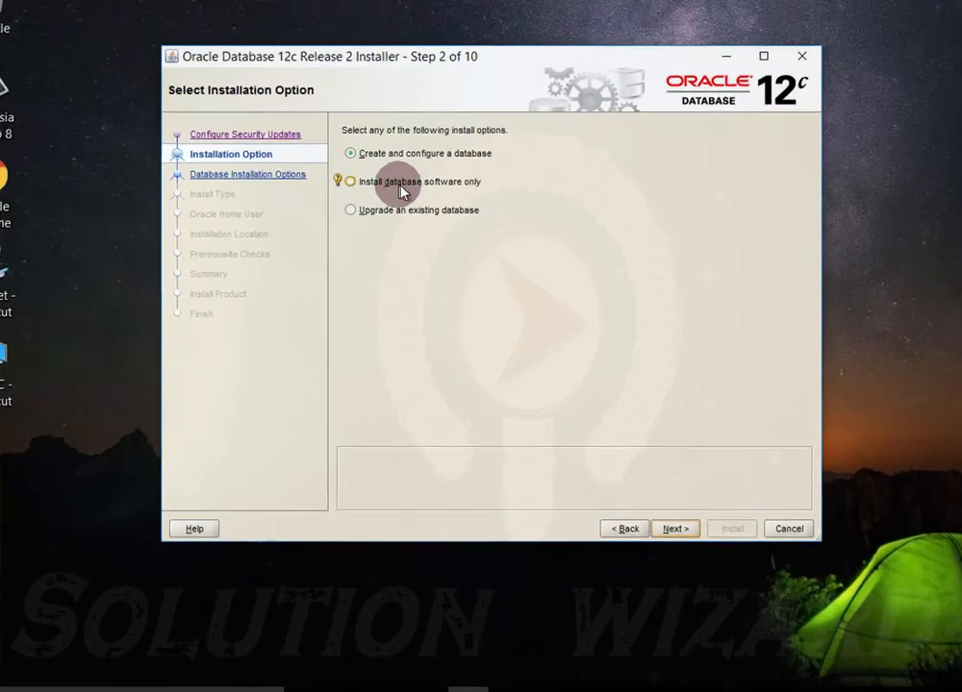
pyautogui.click(417, 159)
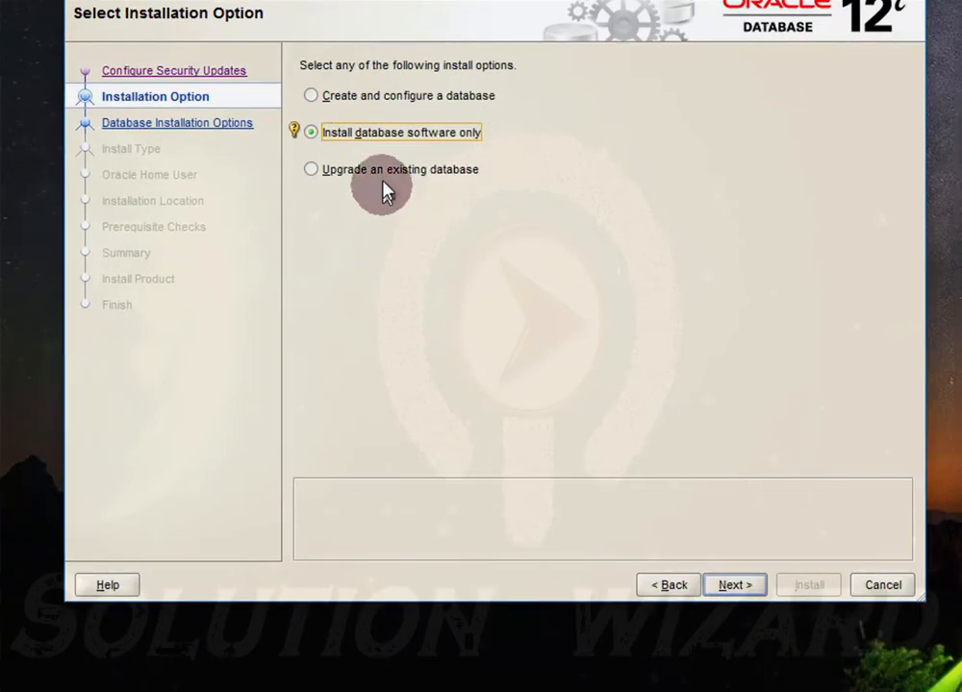
pyautogui.click(382, 179)
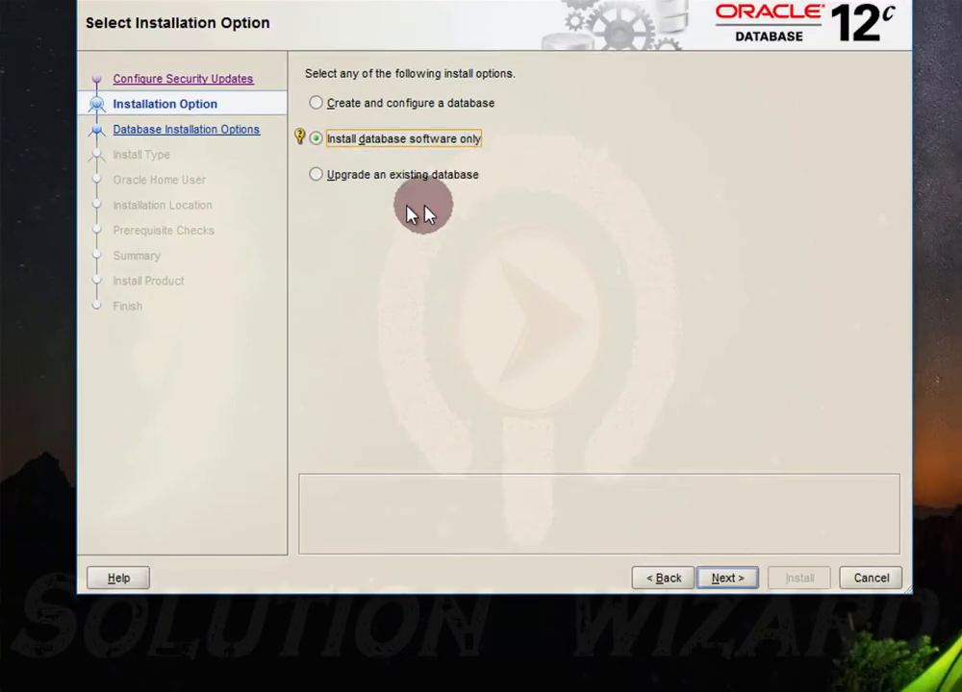
pyautogui.click(380, 176)
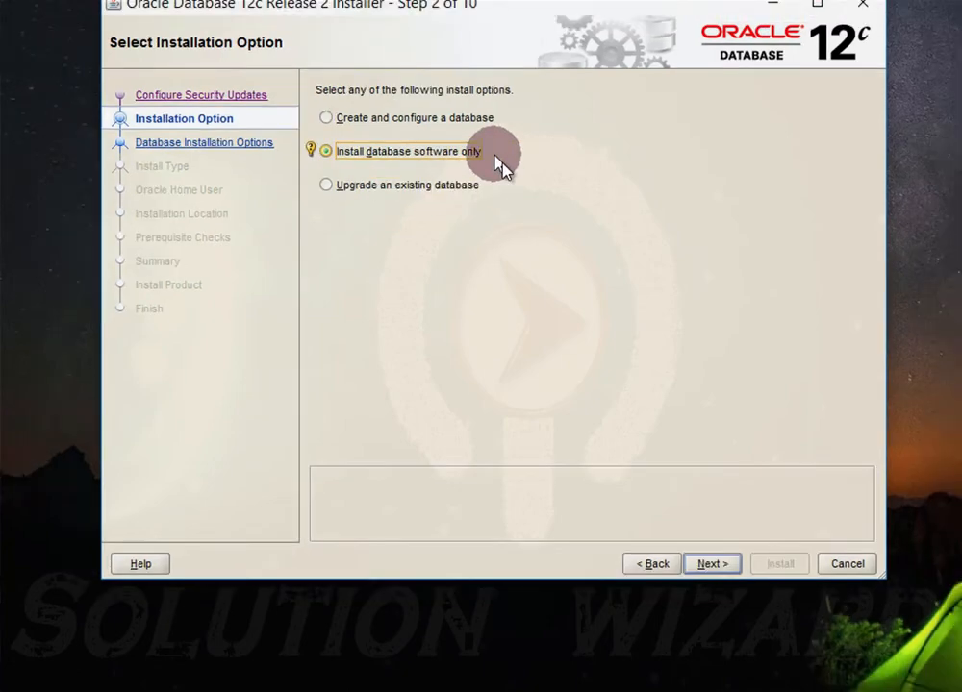
pyautogui.click(384, 191)
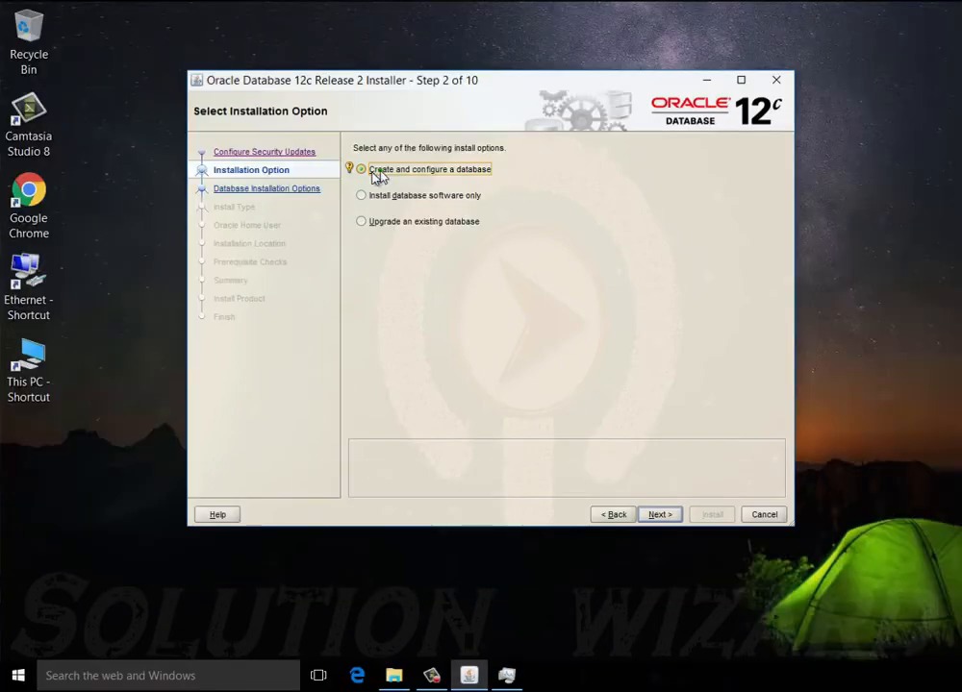
pyautogui.click(663, 516)
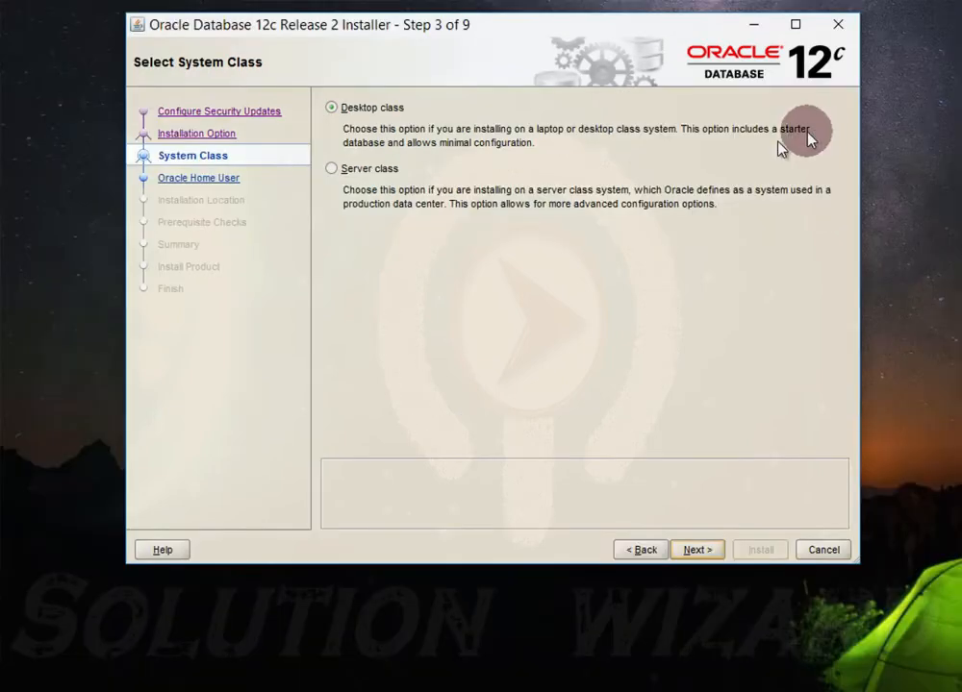
pyautogui.click(705, 550)
# Examine the existing Windows user and new Windows user options and their fields for the Oracle home user.
pyautogui.click(328, 187)
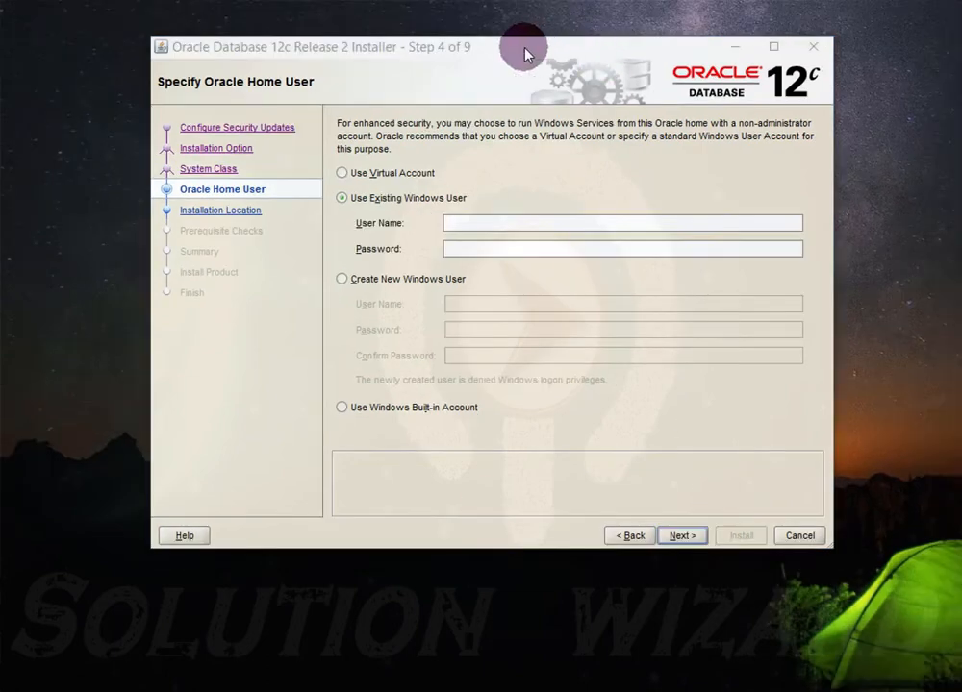
pyautogui.click(483, 82)
pyautogui.moveTo(498, 53); pyautogui.dragTo(469, 21)
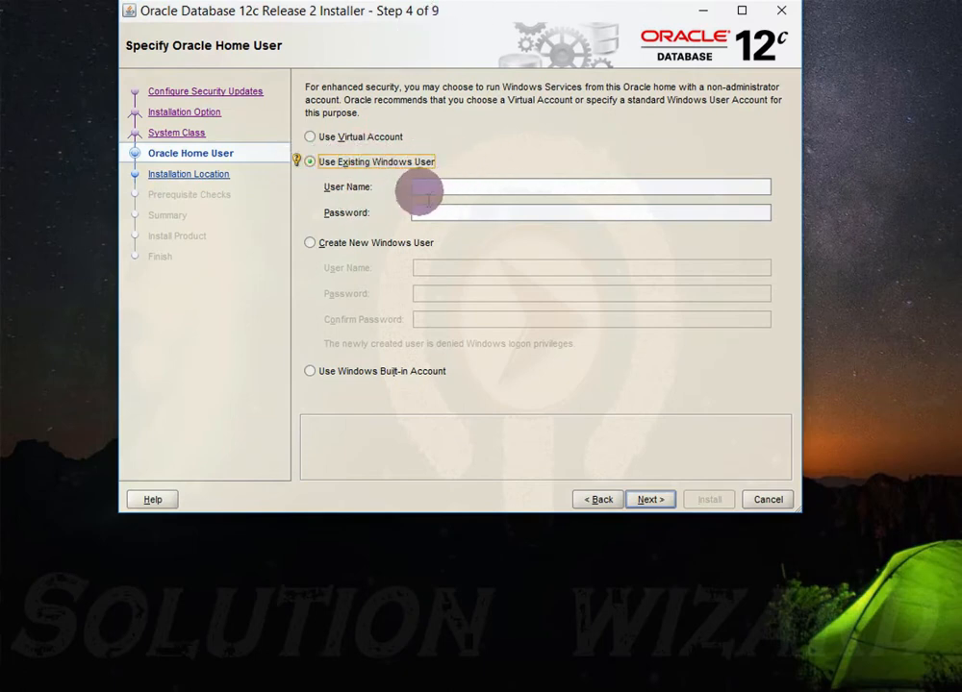
pyautogui.moveTo(760, 202); pyautogui.dragTo(333, 214)
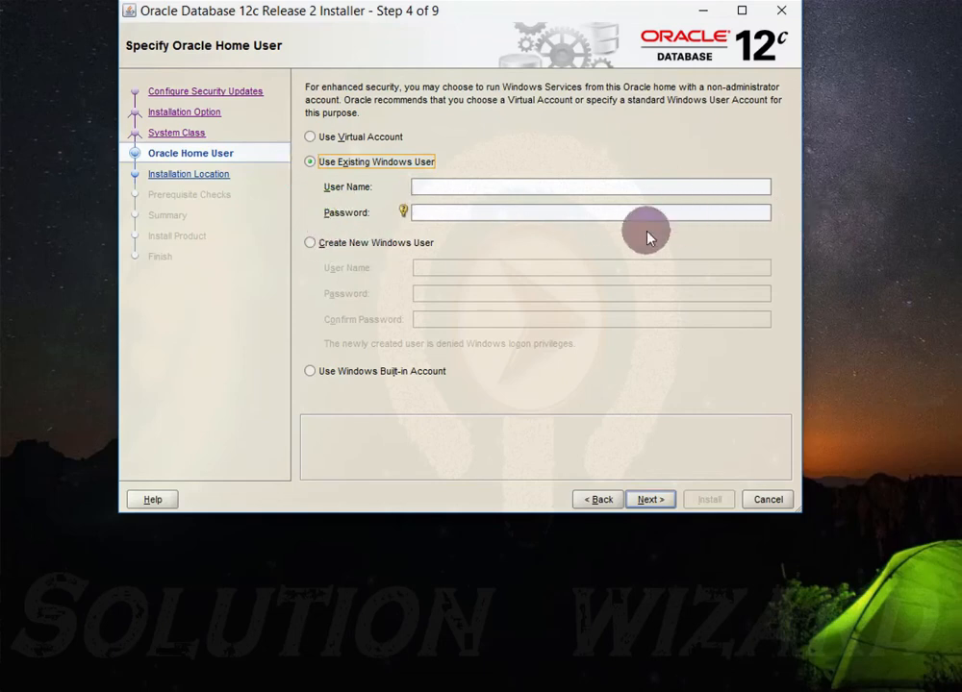
pyautogui.click(310, 243)
pyautogui.click(335, 243)
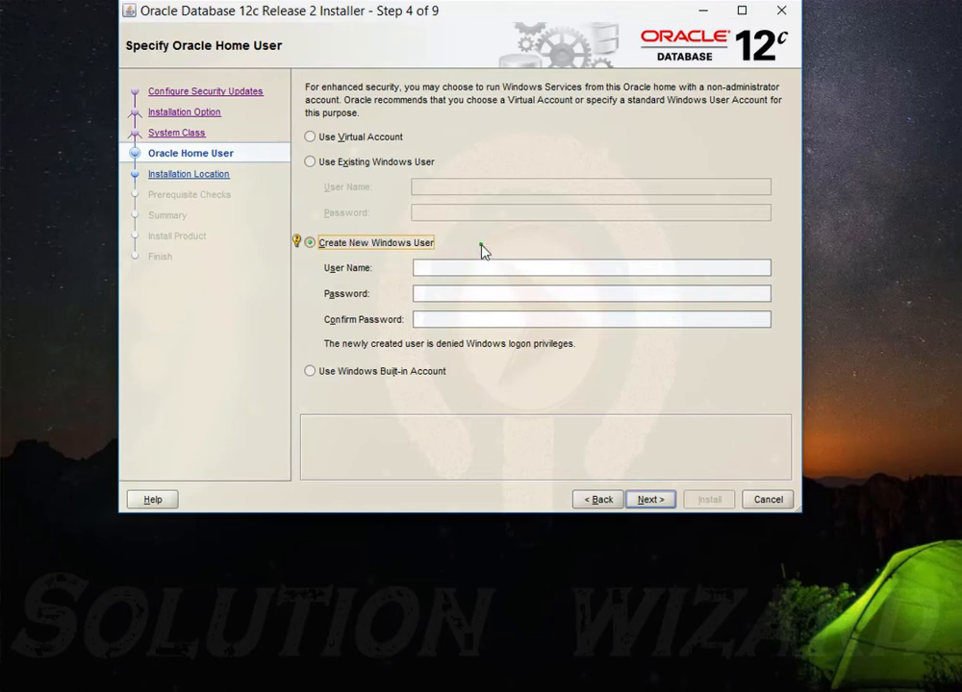
pyautogui.click(450, 269)
pyautogui.click(456, 294)
pyautogui.click(443, 321)
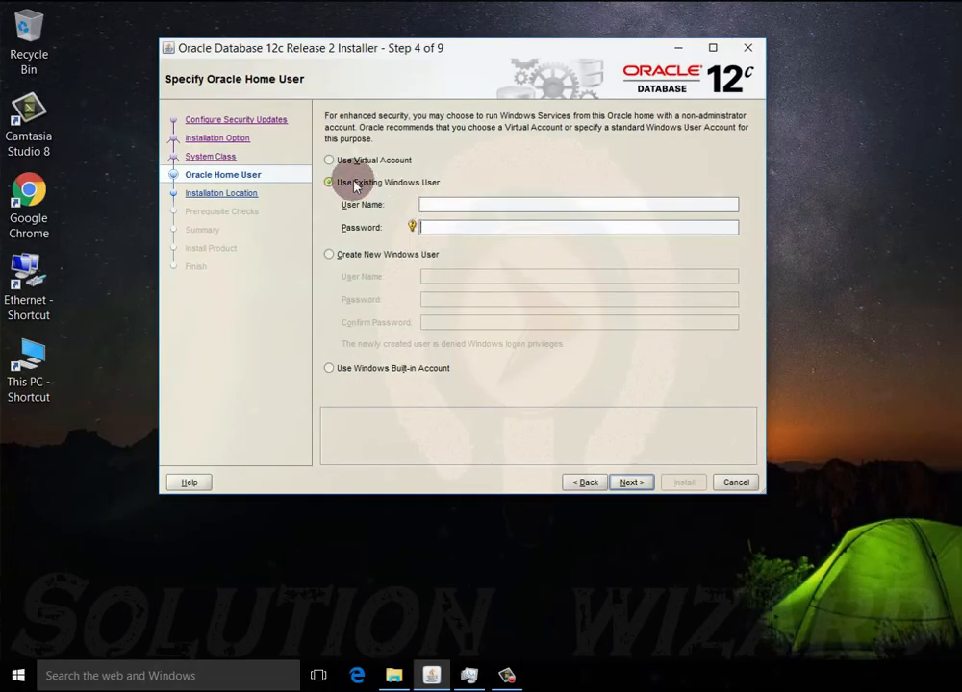
# Specify a new Windows user named Solutionwizard as Oracle home user, enter and confirm its password, and continue.
pyautogui.click(329, 255)
pyautogui.click(477, 277)
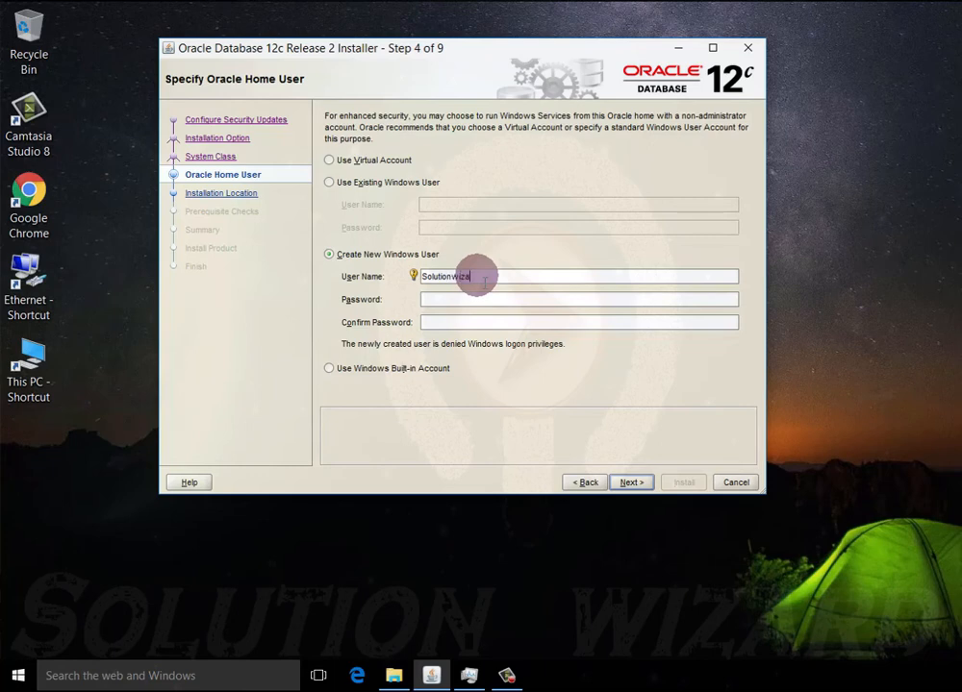
pyautogui.click(404, 369)
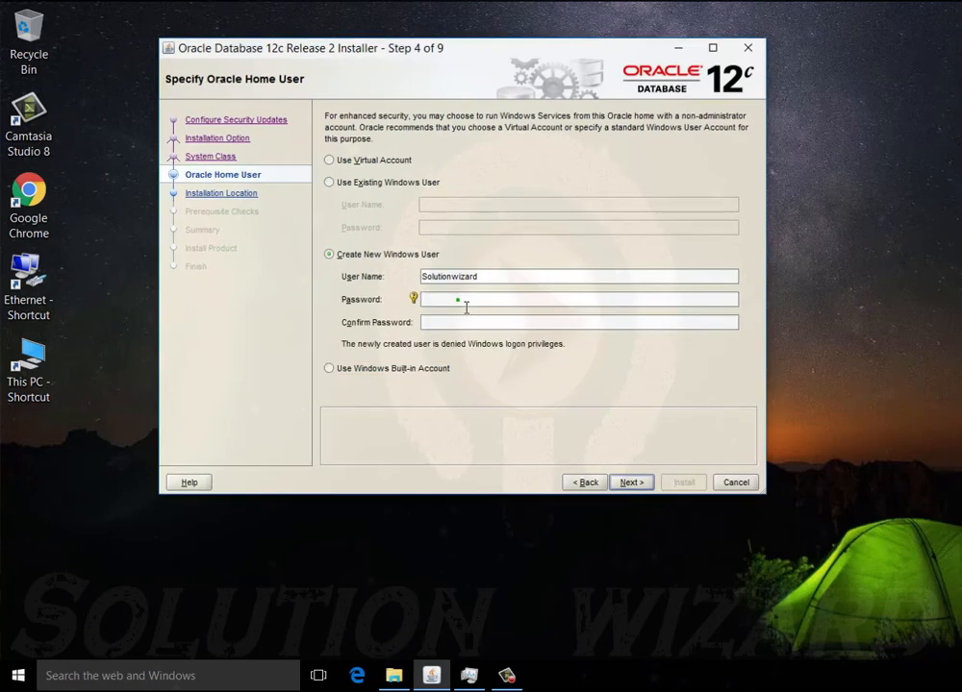
pyautogui.hotkey('ctrl', 'v')
pyautogui.click(465, 321)
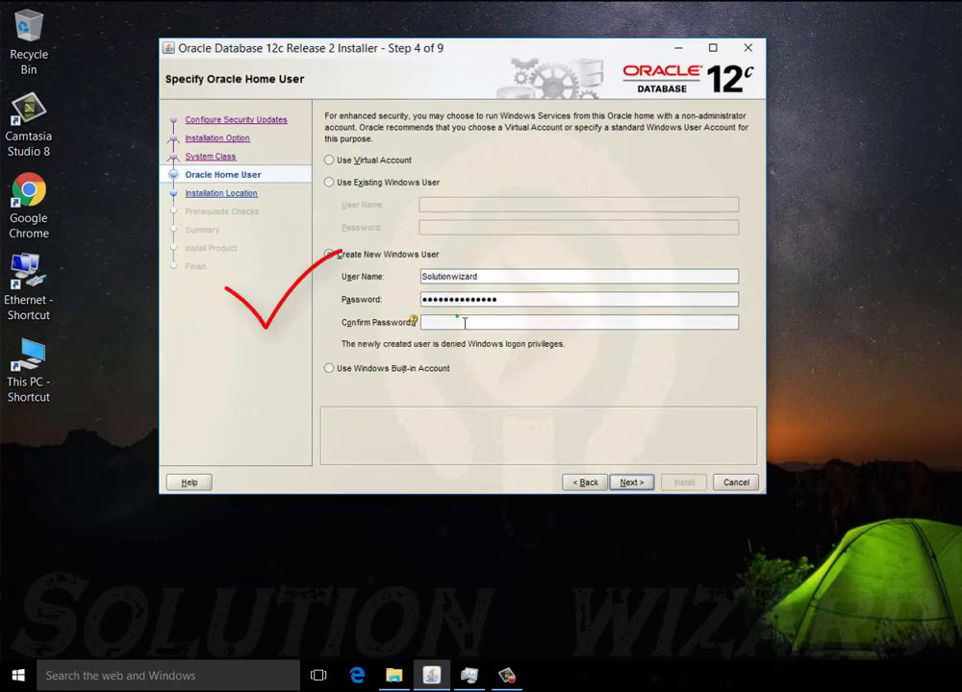
pyautogui.hotkey('ctrl', 'v')
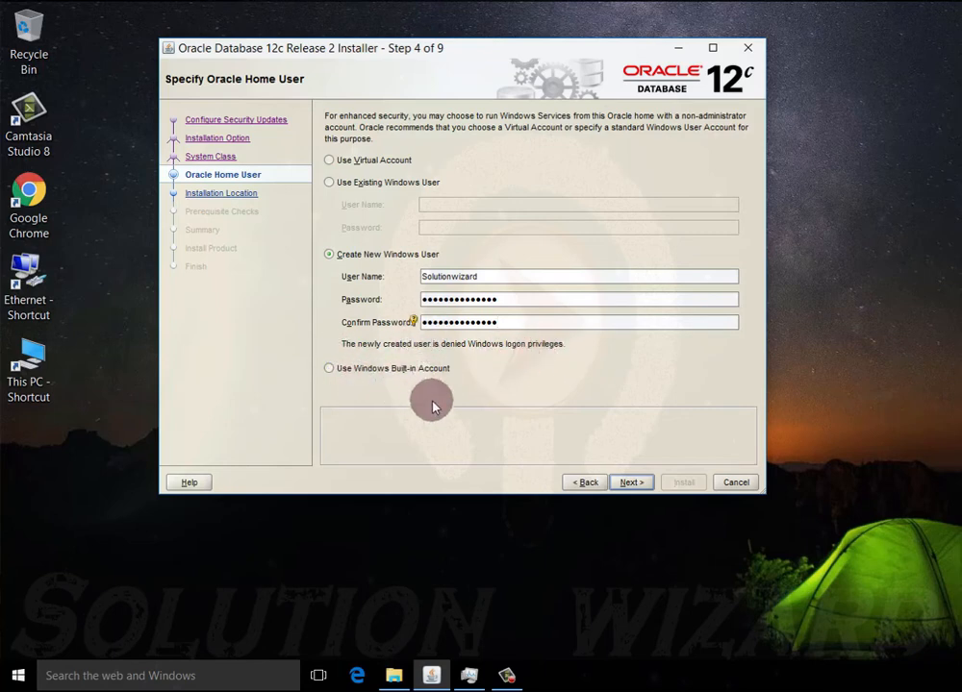
pyautogui.click(653, 489)
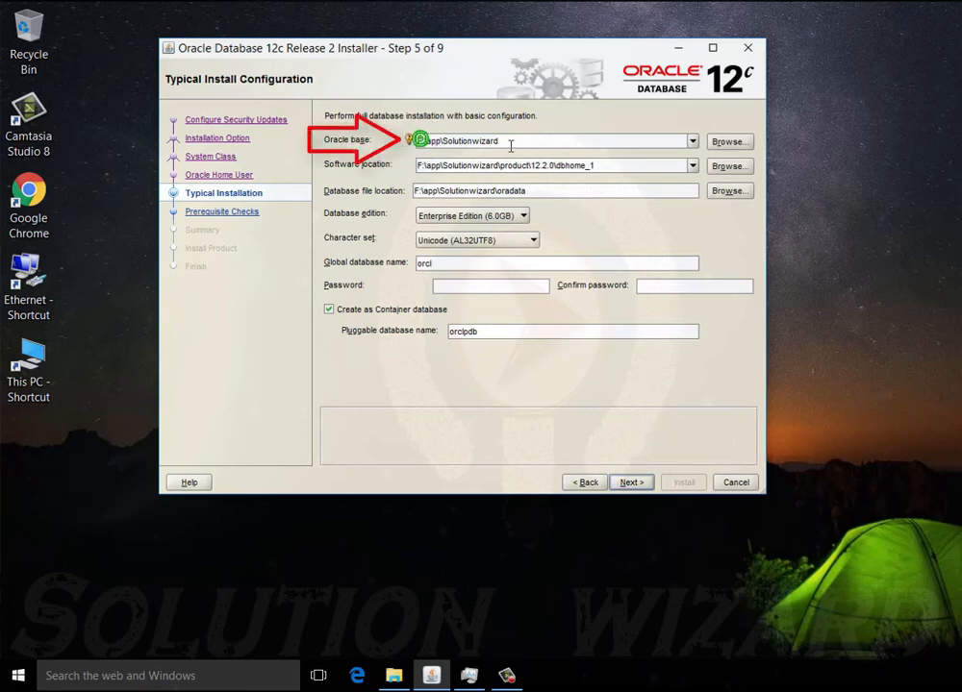
# Set the Oracle base to C:\app\Solutionwizard in the typical install configuration.
pyautogui.press('BackSpace')
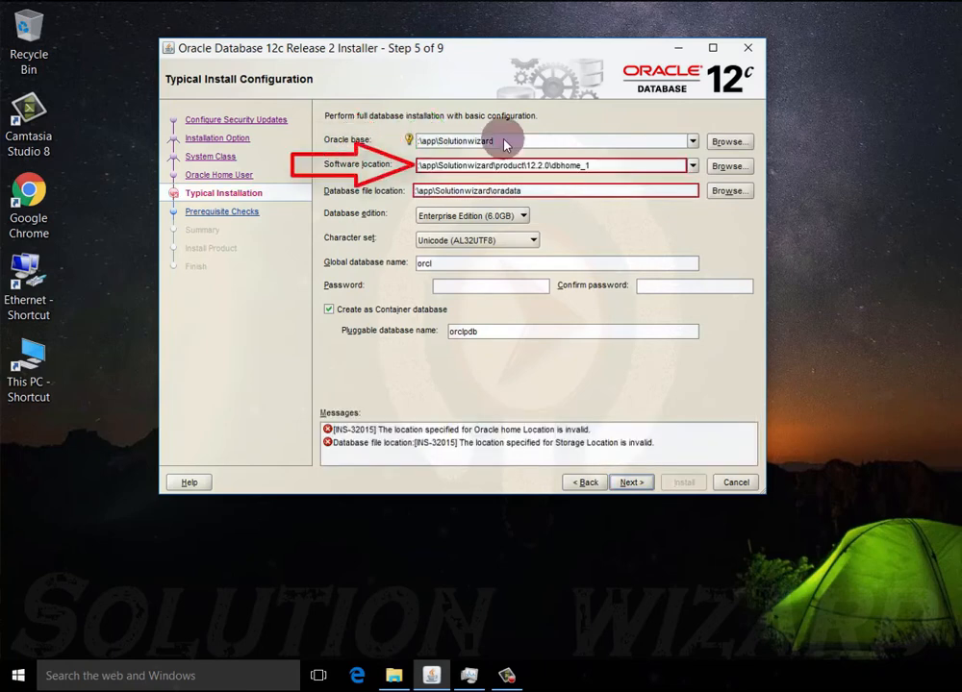
pyautogui.write('C')
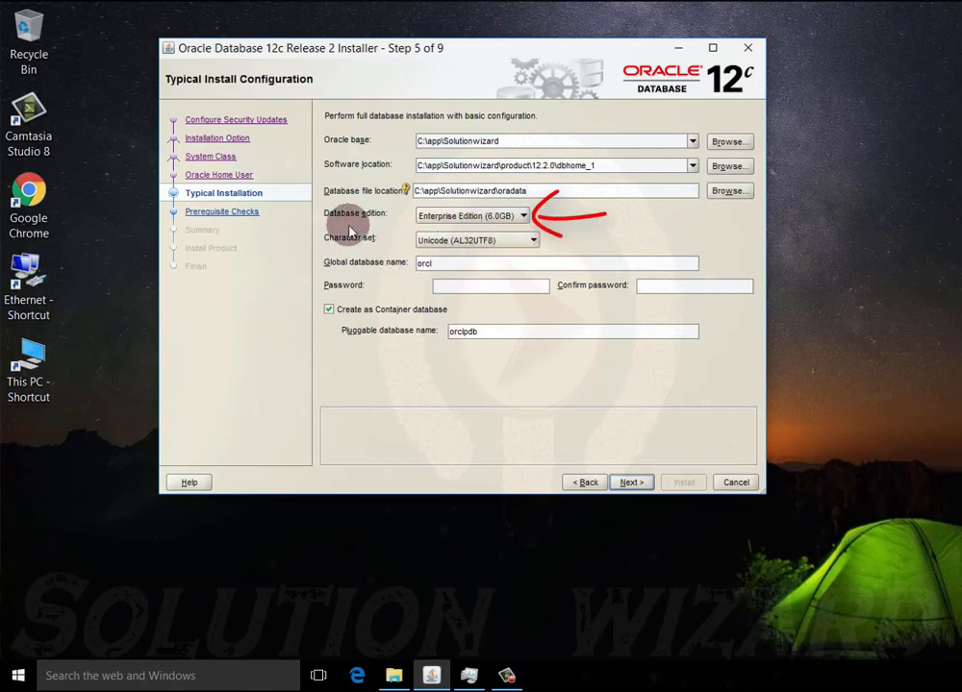
# Select Enterprise Edition (6.0GB) as the database edition and Unicode (AL32UTF8) as the character set.
pyautogui.click(524, 219)
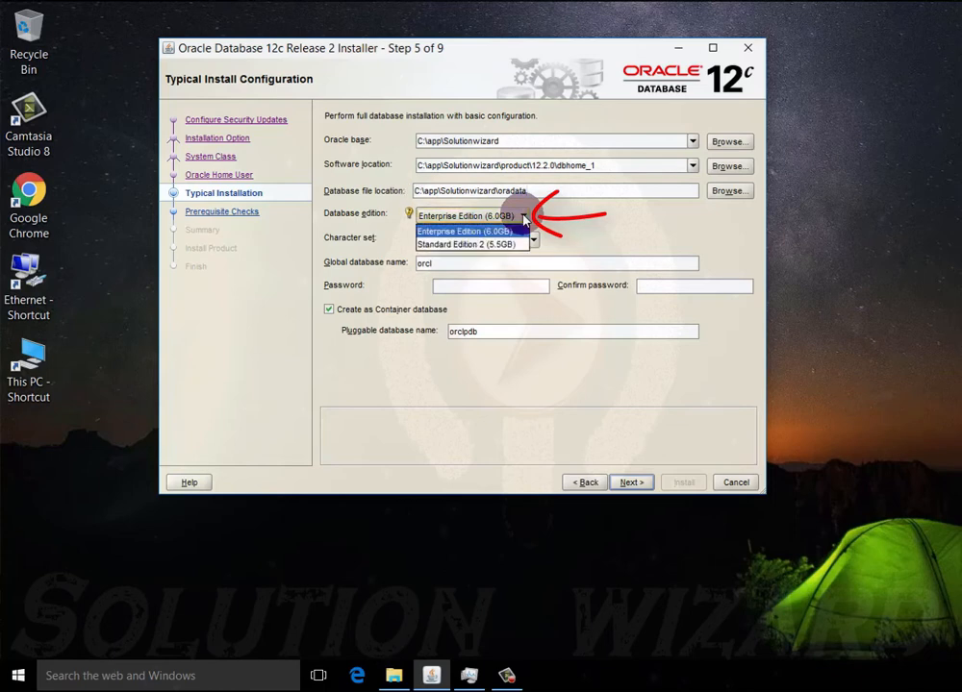
pyautogui.click(465, 231)
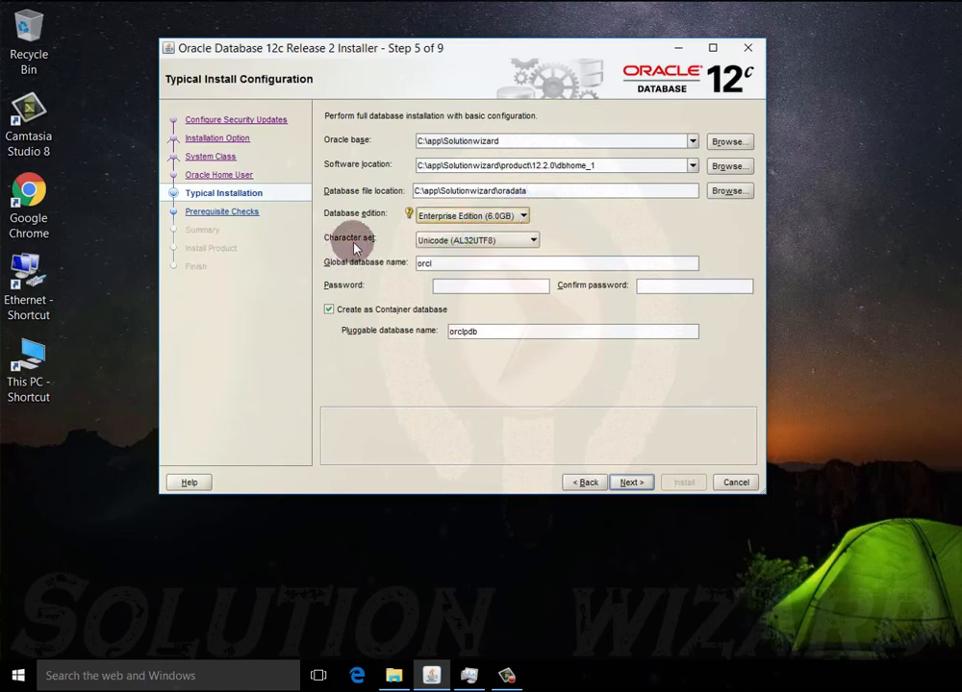
pyautogui.click(534, 241)
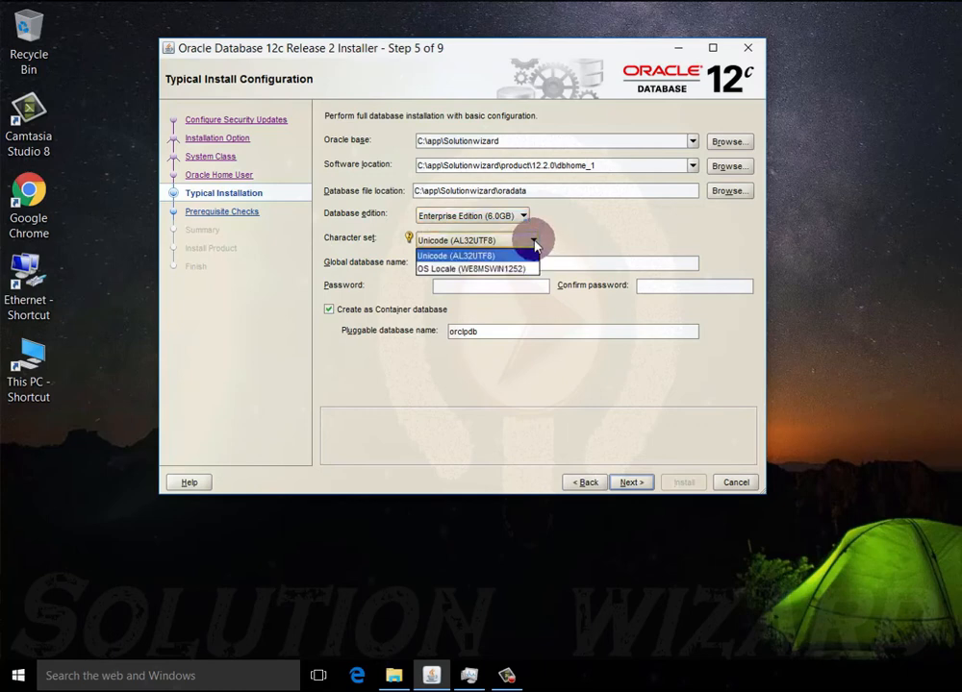
pyautogui.click(452, 256)
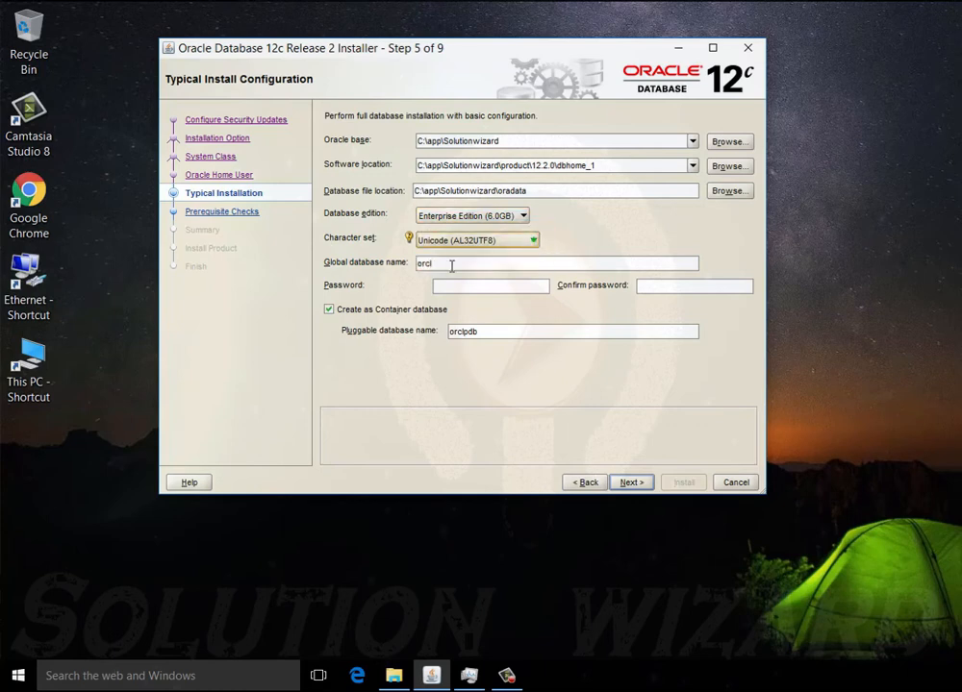
# Enter and confirm the administrative password for the global database orcl, and continue to the prerequisite checks.
pyautogui.click(447, 265)
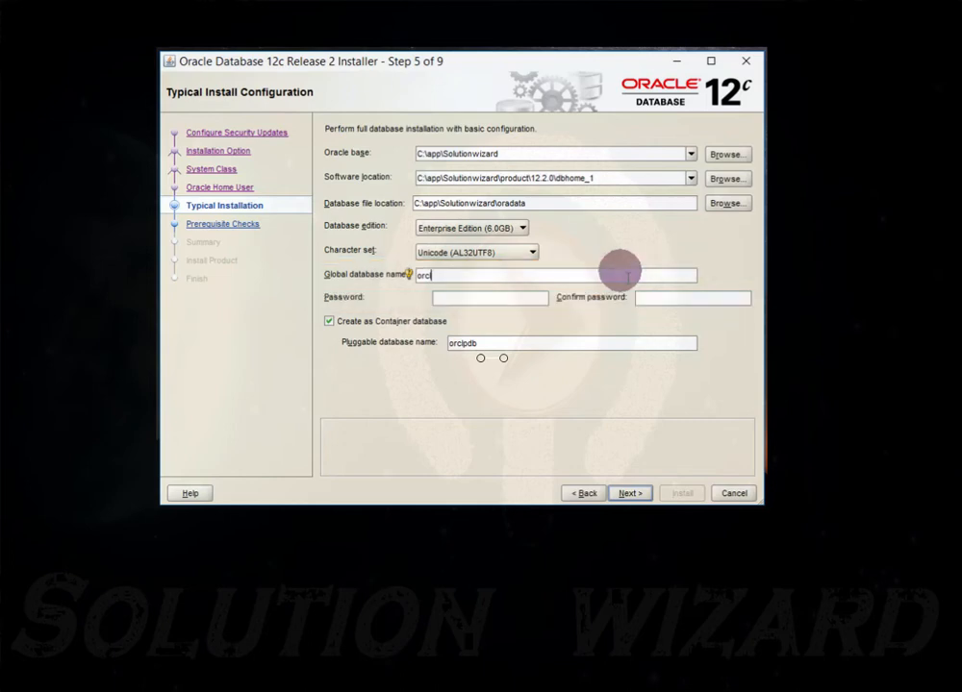
pyautogui.click(473, 292)
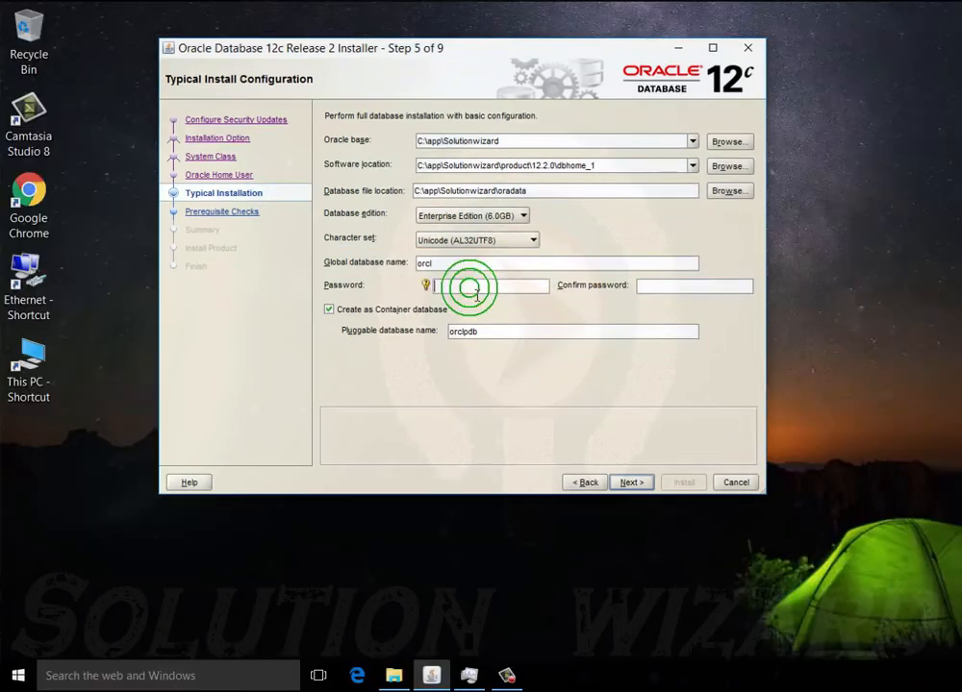
pyautogui.write('•')
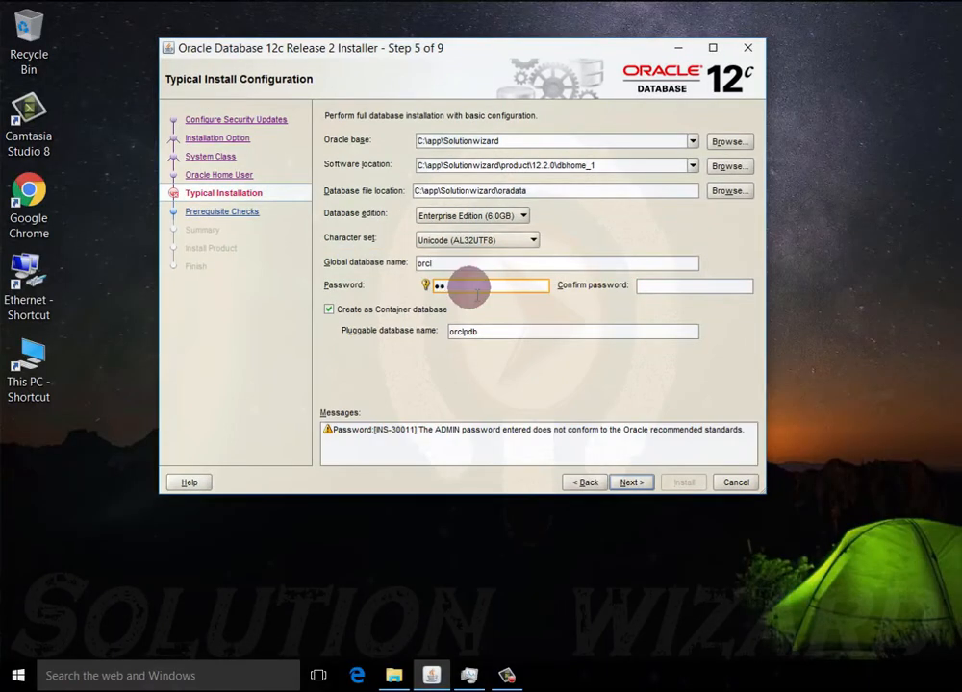
pyautogui.press('BackSpace')
pyautogui.write('••••')
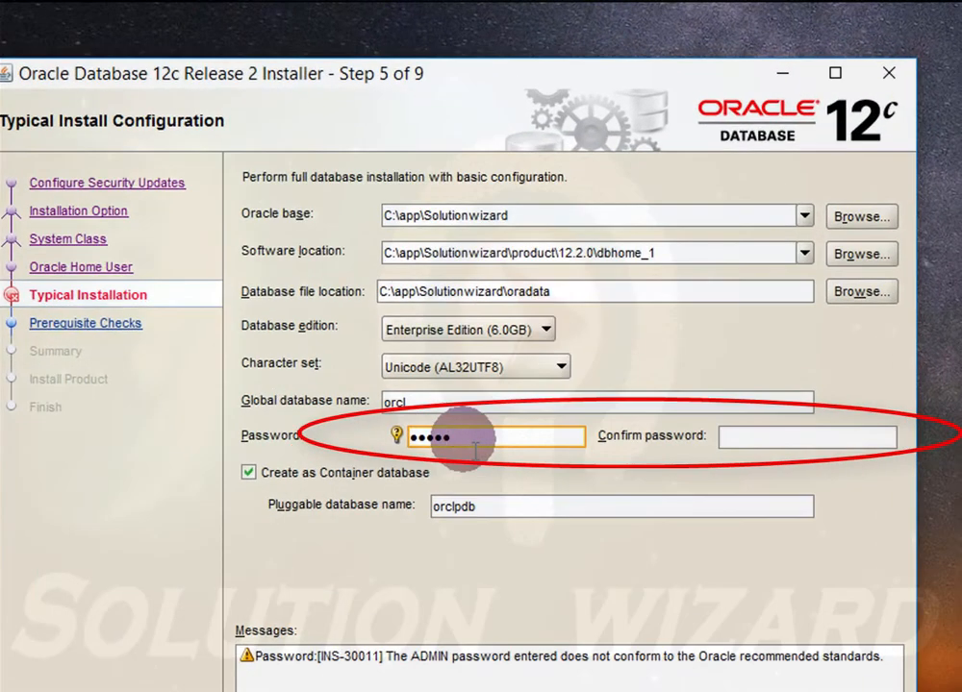
pyautogui.write('•••')
pyautogui.click(770, 440)
pyautogui.write('••')
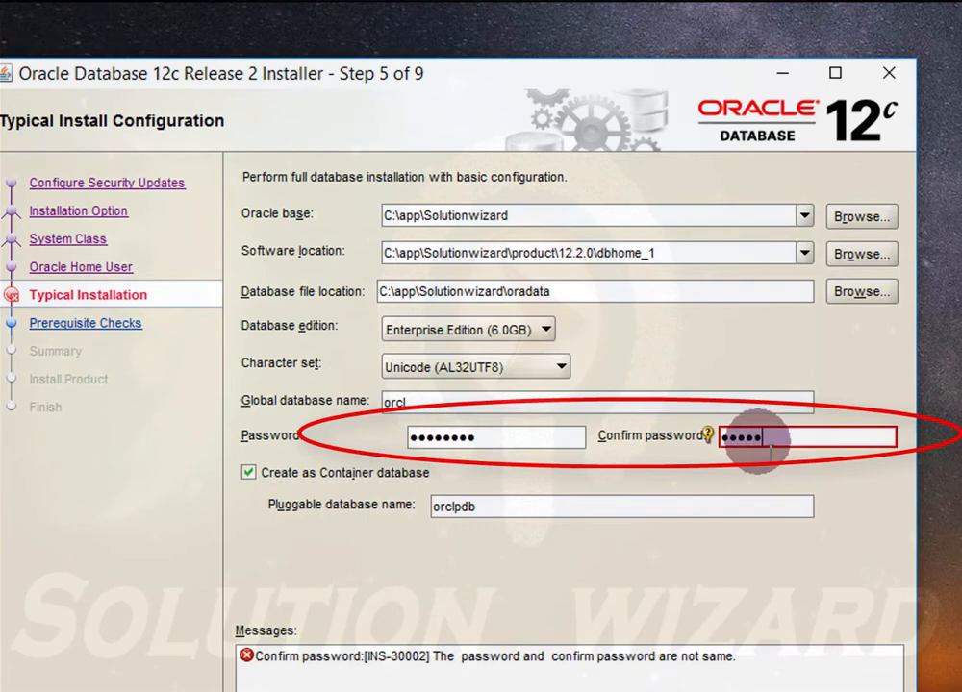
pyautogui.write('••••••')
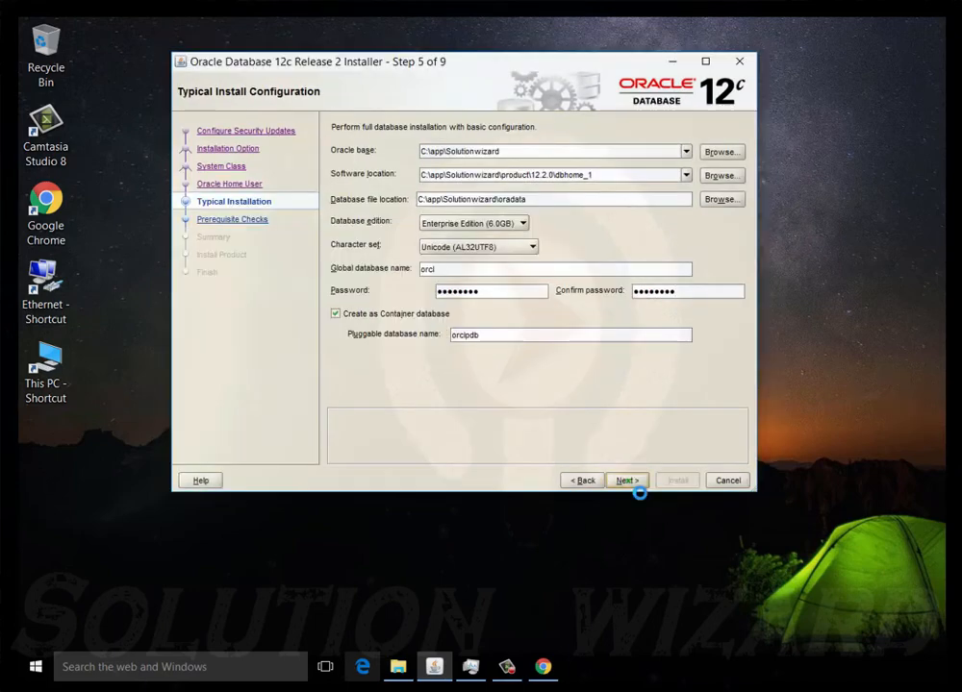
pyautogui.click(626, 480)
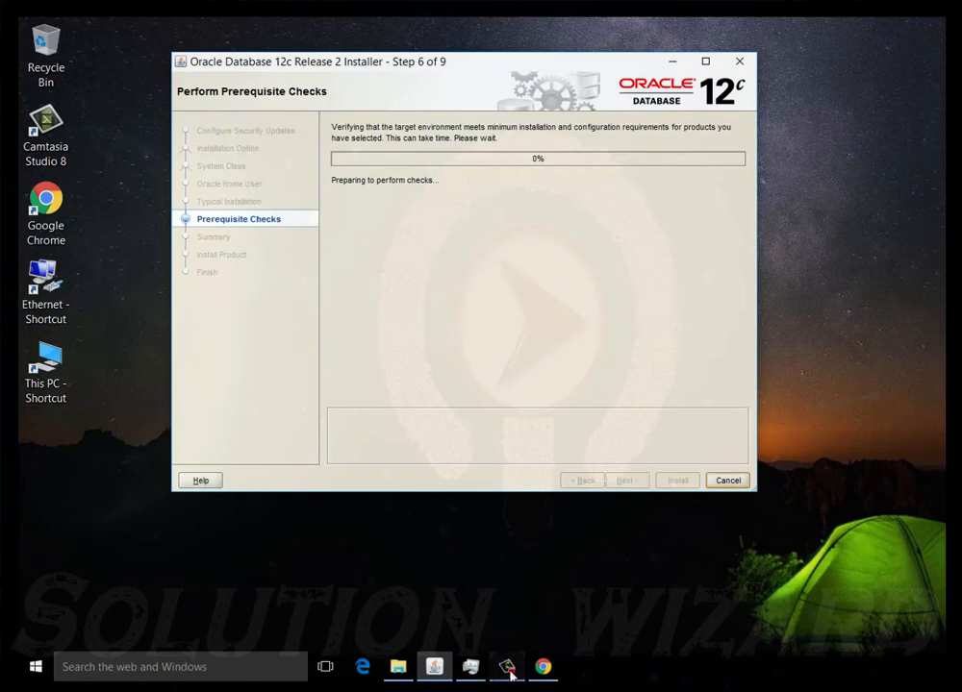
pyautogui.moveTo(510, 671)
pyautogui.click(847, 407)
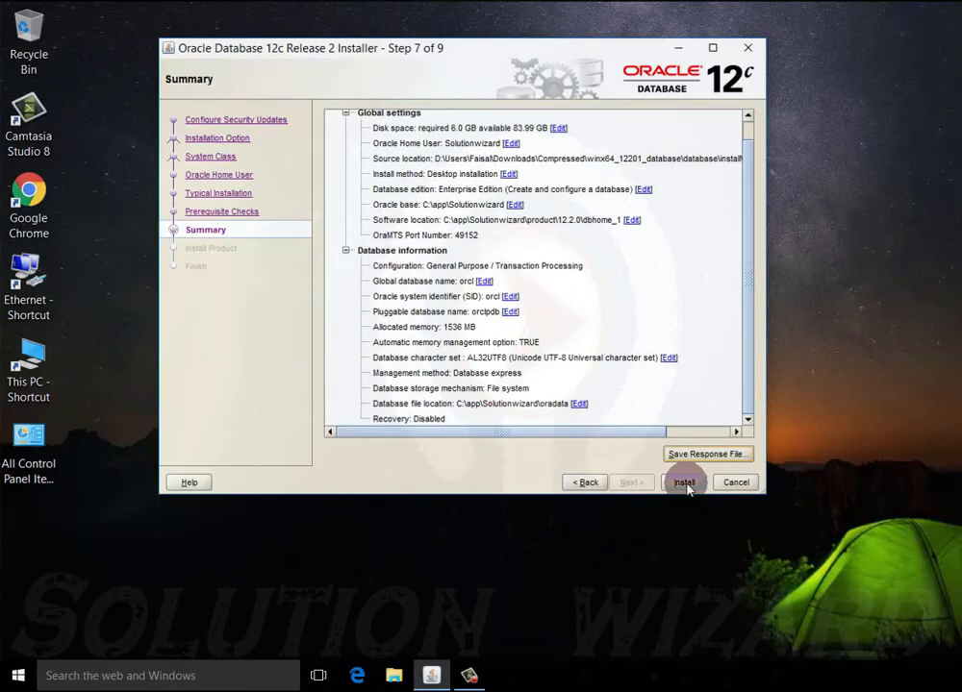
pyautogui.click(715, 455)
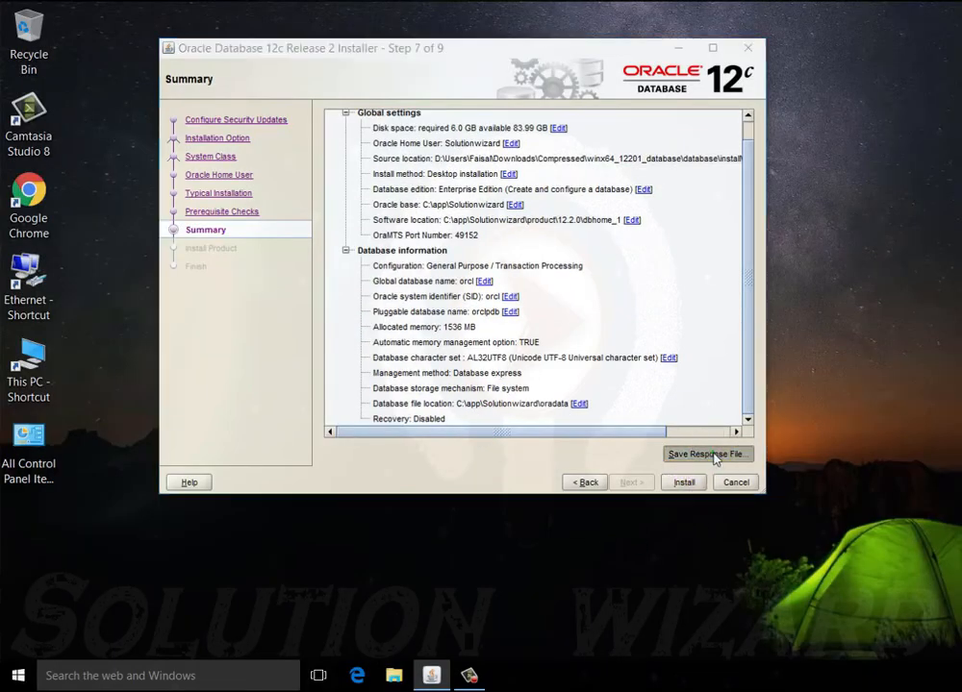
pyautogui.click(578, 386)
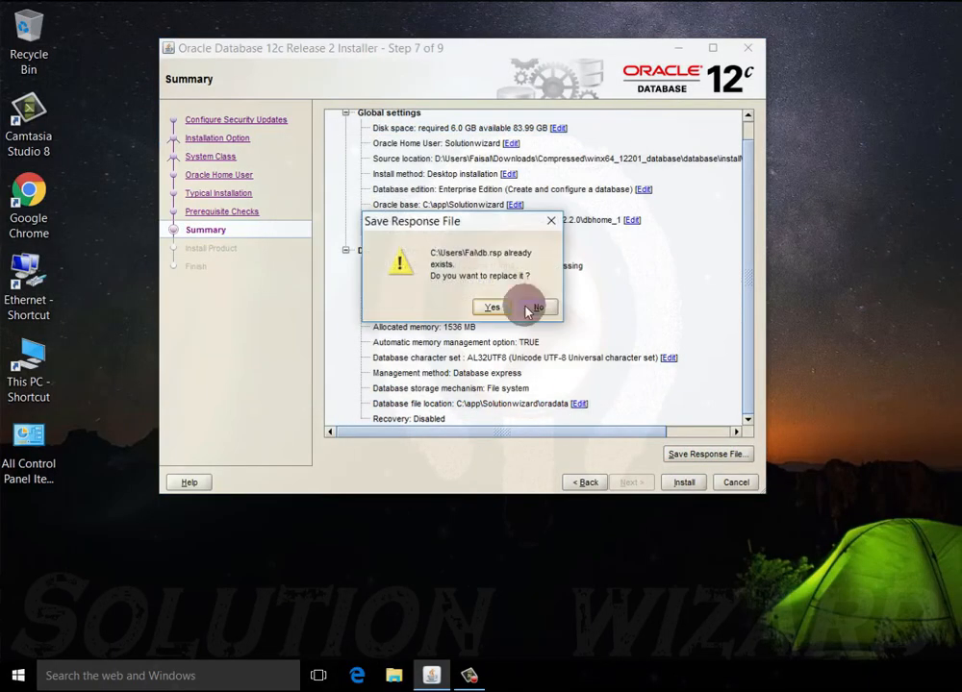
pyautogui.click(538, 308)
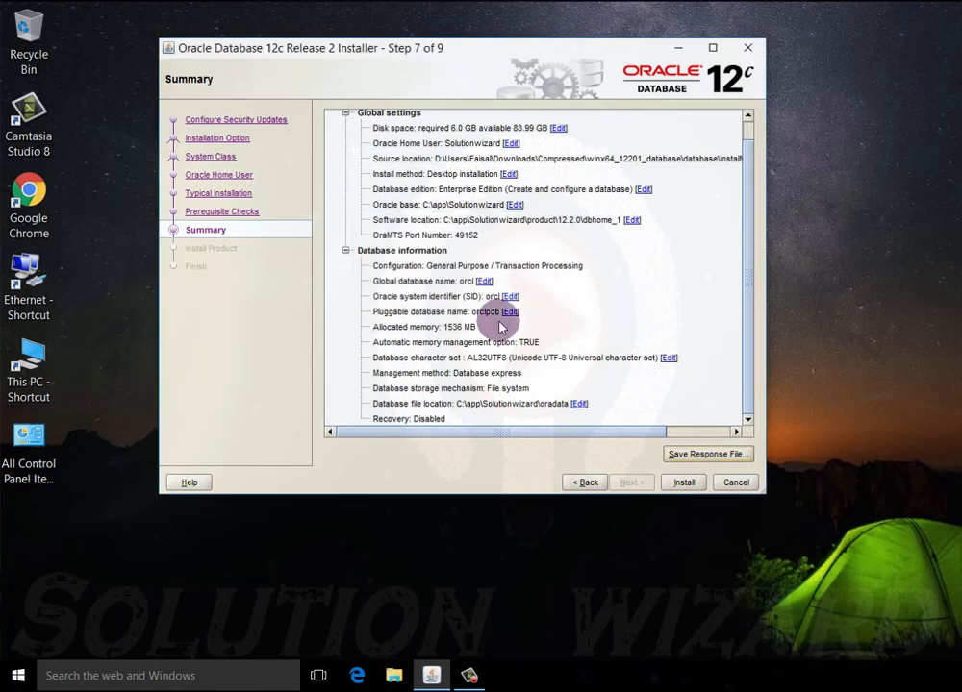
# Install the database with the summarized settings, proceed to the finish page once all components are installed, and close the installer.
pyautogui.click(687, 482)
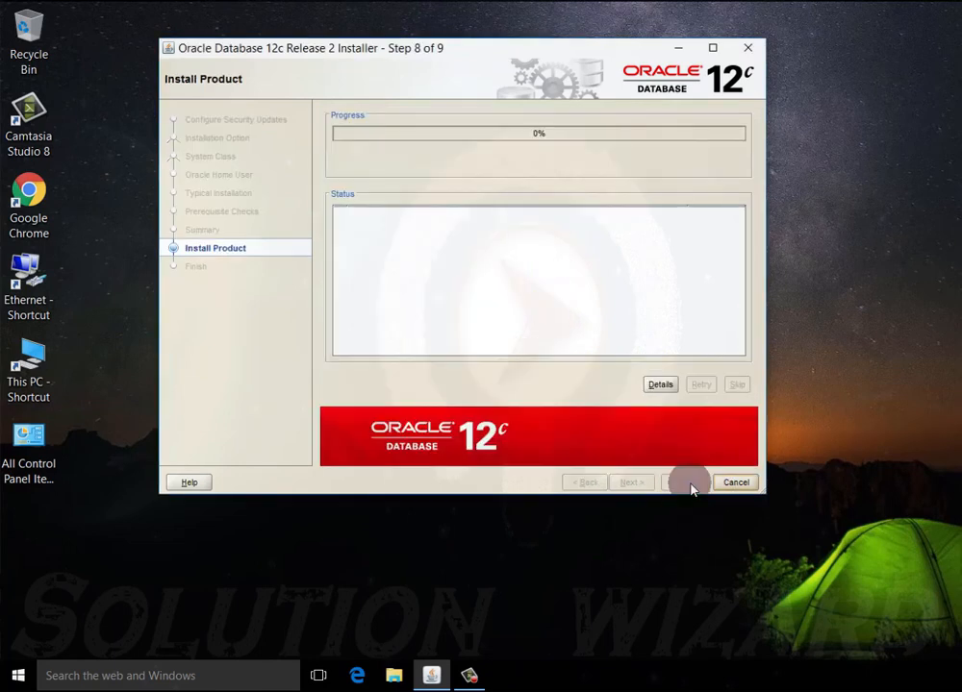
pyautogui.click(696, 474)
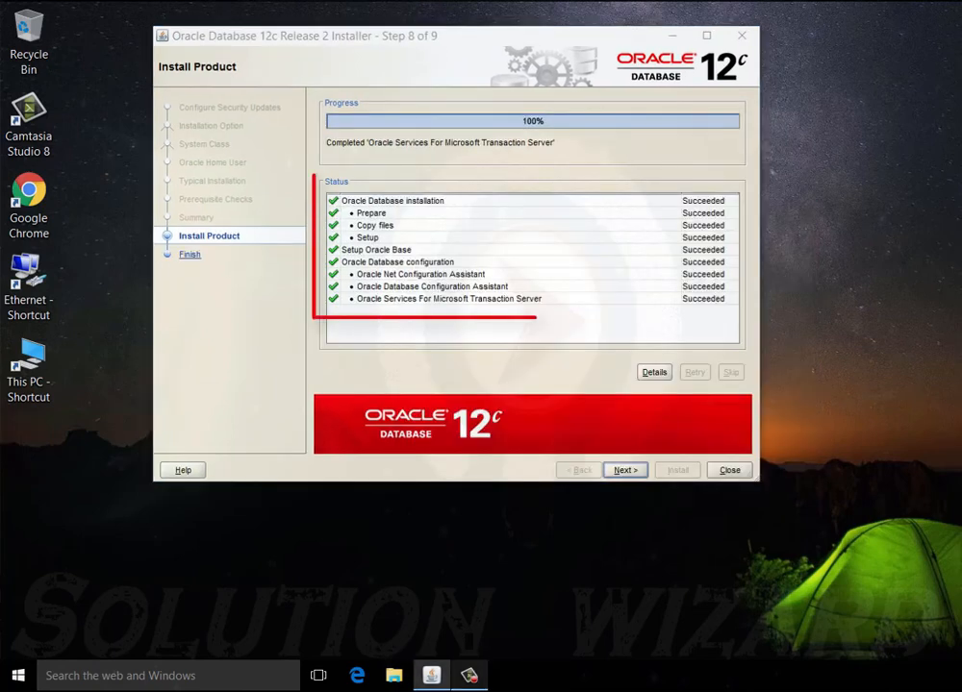
pyautogui.click(634, 473)
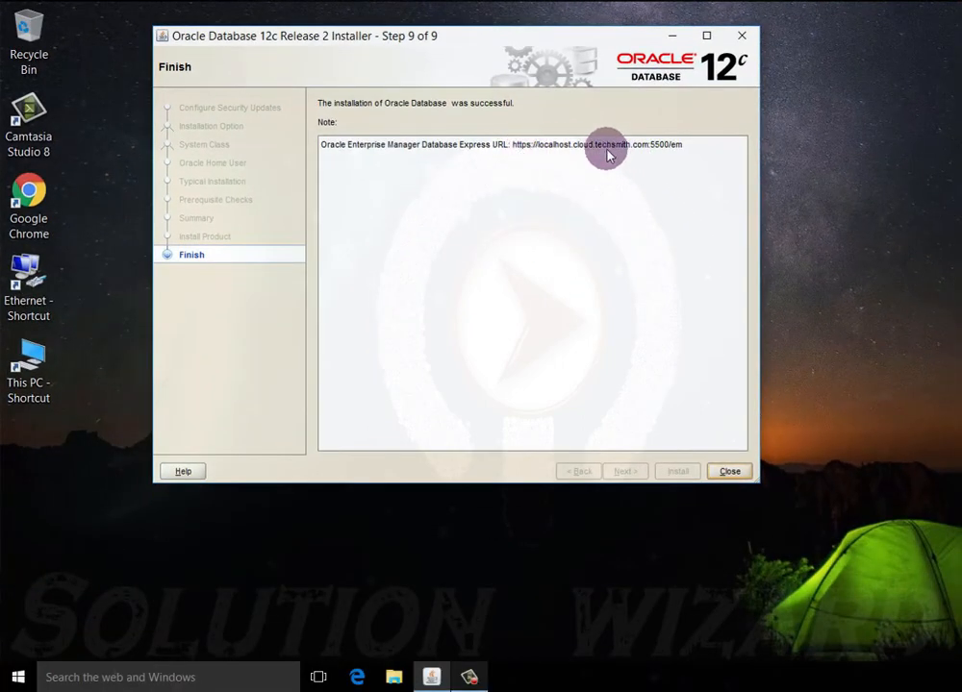
pyautogui.click(729, 470)
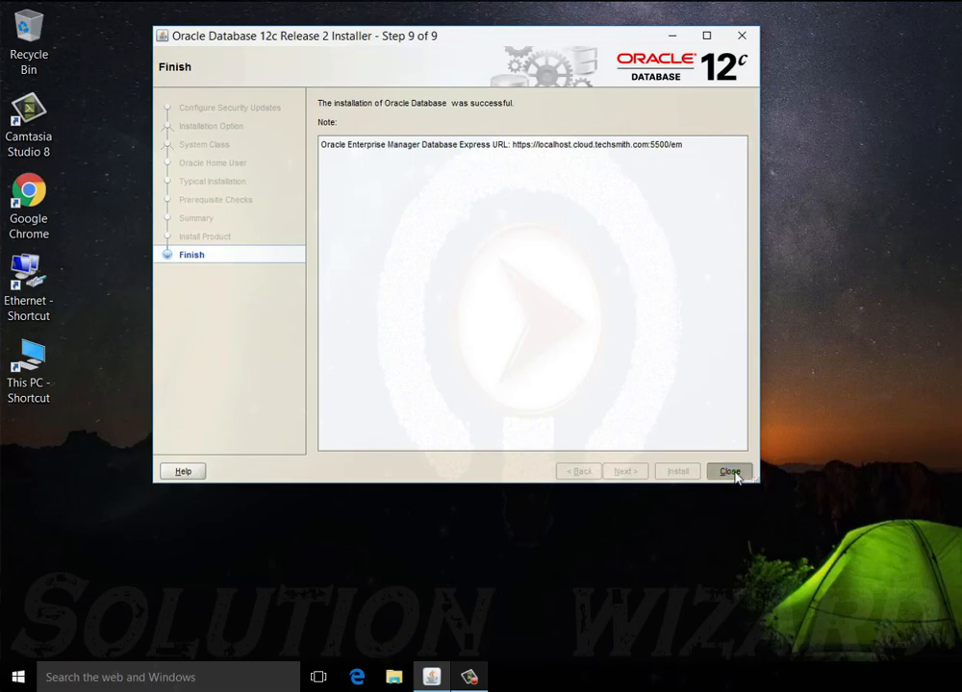